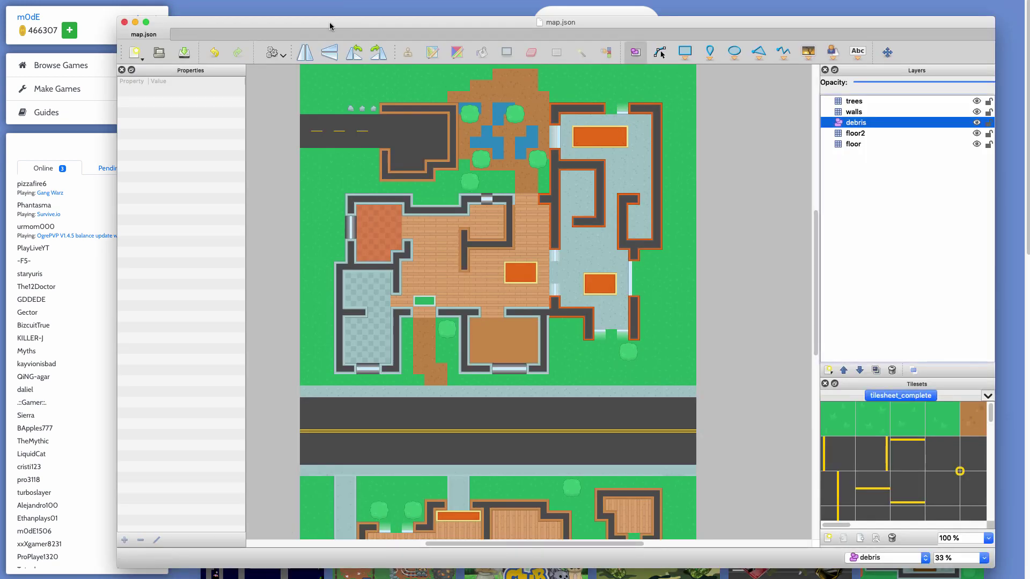
# Move the Tiled window aside and close map.json with Cmd+W.
pyautogui.moveTo(330, 23)
pyautogui.mouseDown()
pyautogui.moveTo(304, 51)
pyautogui.moveTo(294, 33)
pyautogui.moveTo(343, 22)
pyautogui.mouseUp()
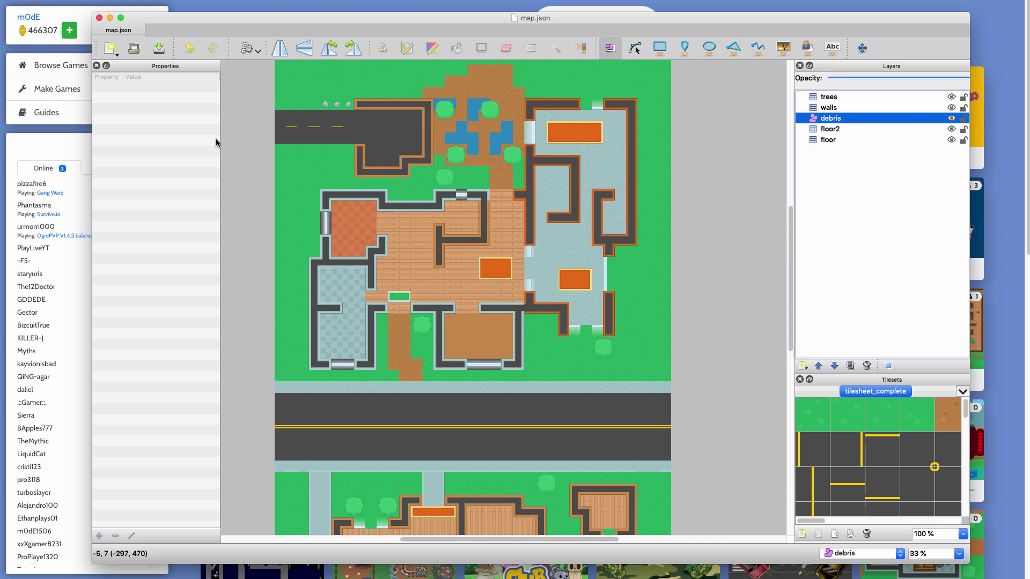
pyautogui.press('super+w')
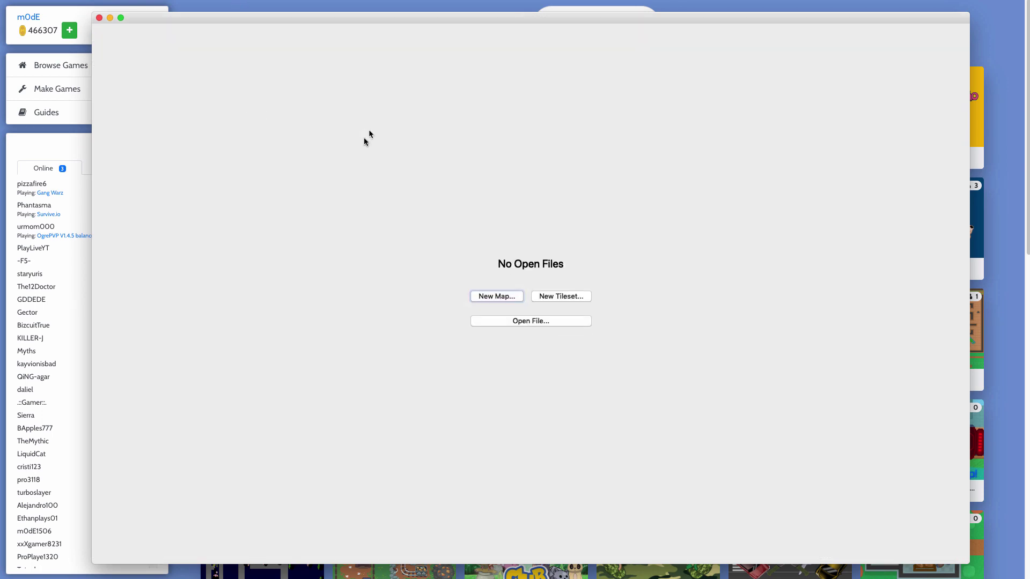
# Dismiss Tiled and create a Blank Template game on the 57x35 Neighborhood map.
pyautogui.click(298, 8)
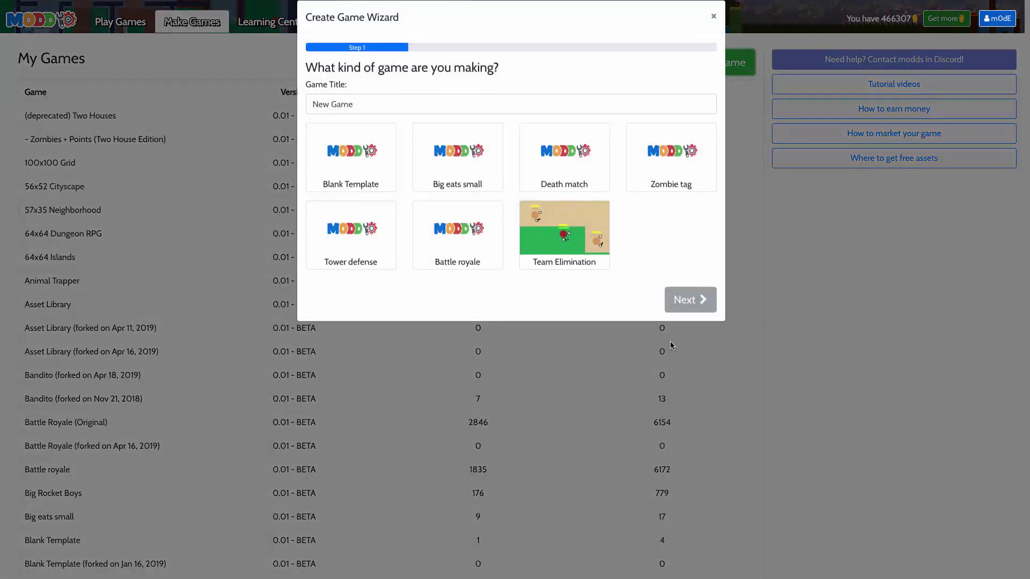
pyautogui.click(338, 185)
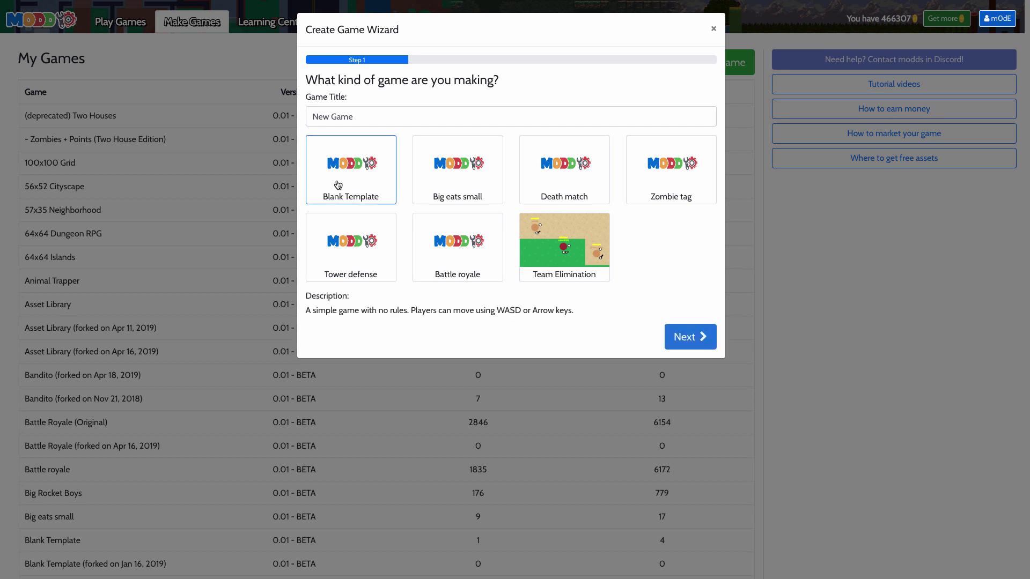
pyautogui.click(687, 336)
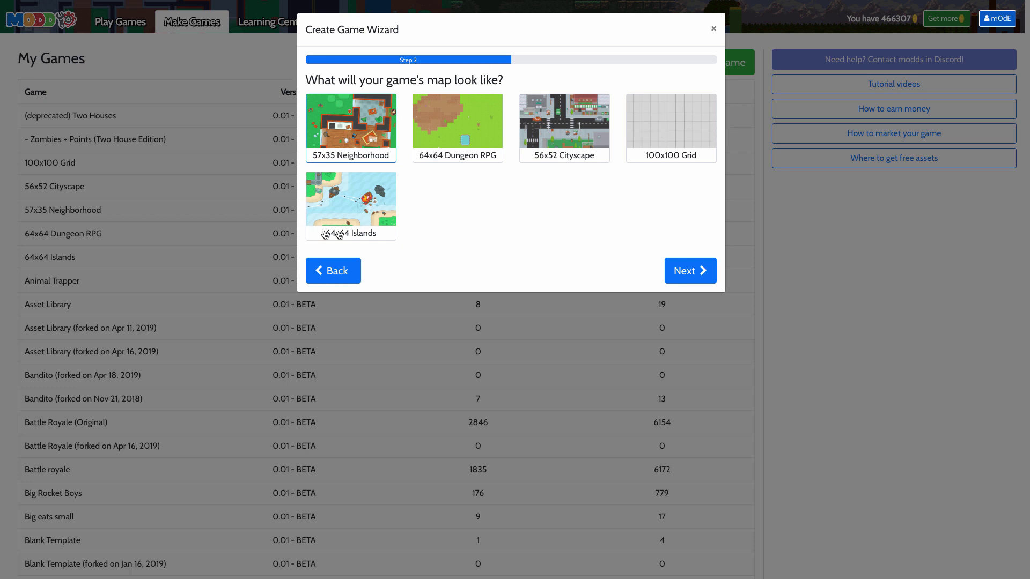
pyautogui.click(688, 271)
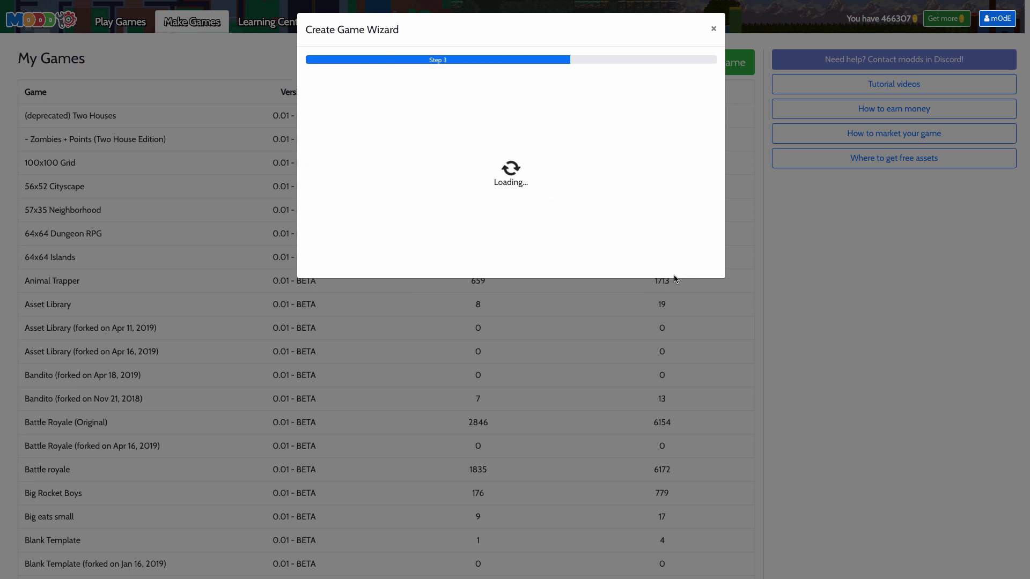
pyautogui.click(642, 307)
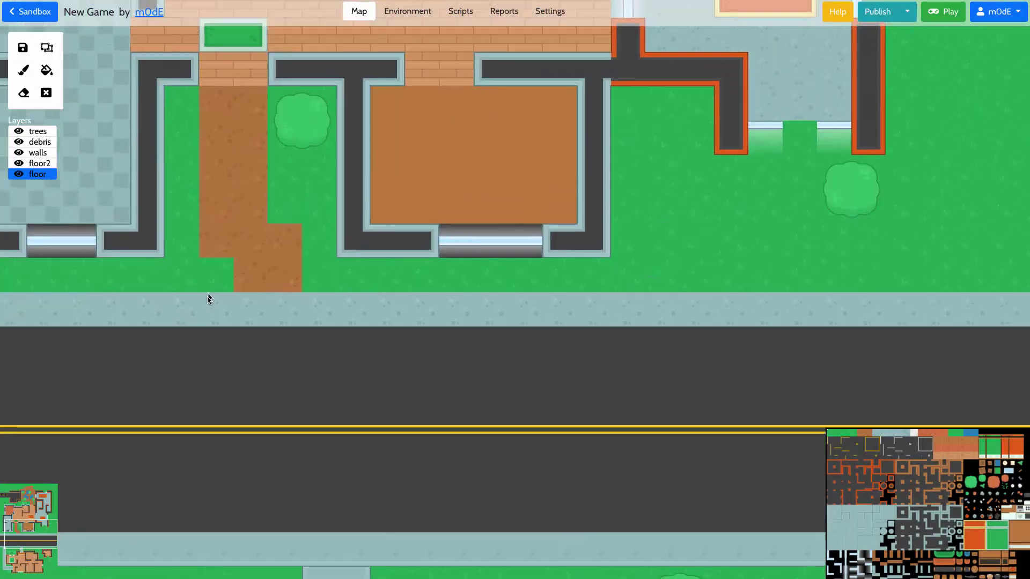
# Paint dirt tiles over the grass by the tree north of the brick building.
pyautogui.scroll(7, 563, 209)
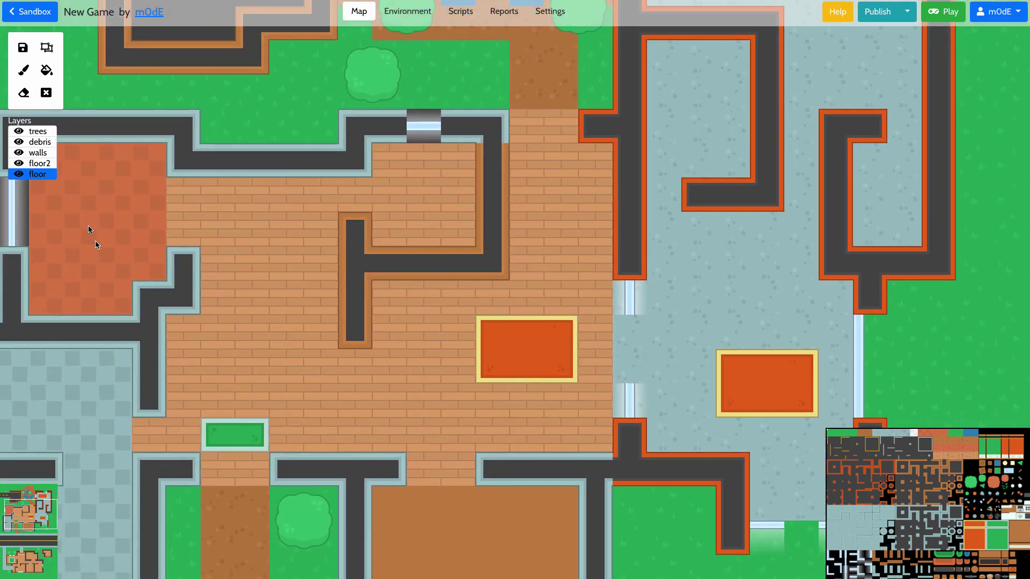
pyautogui.click(23, 70)
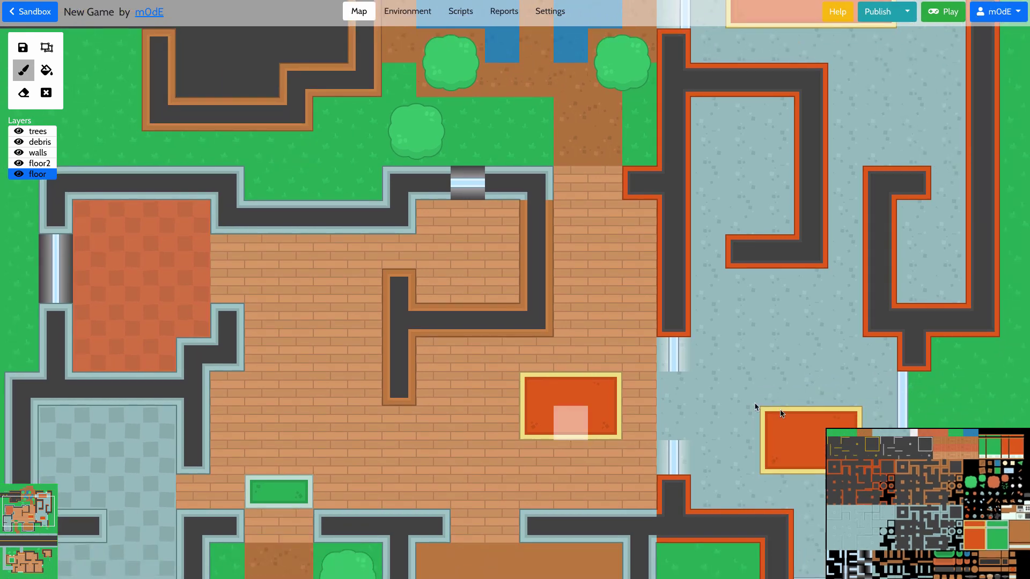
pyautogui.moveTo(899, 488)
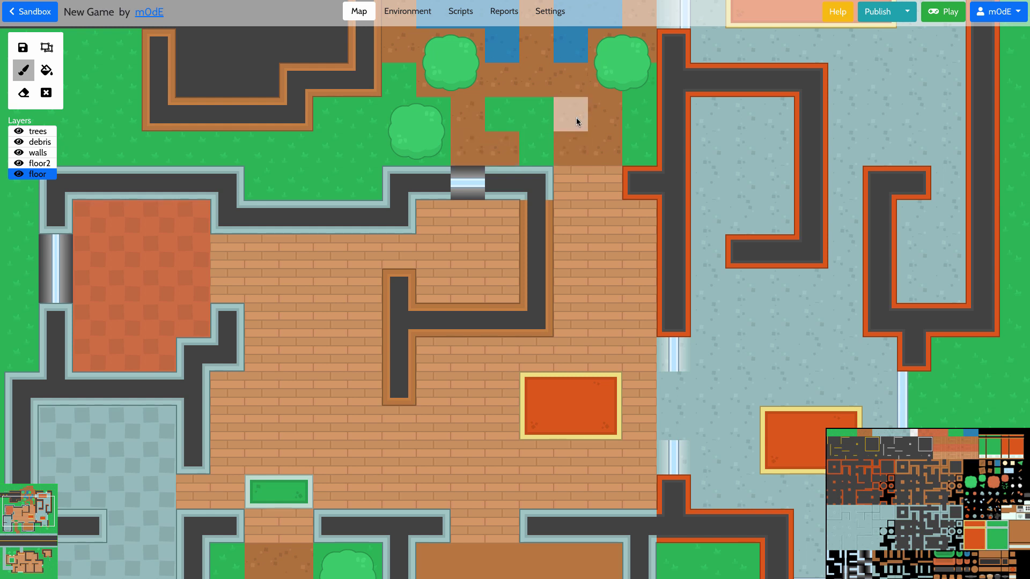
pyautogui.click(353, 177)
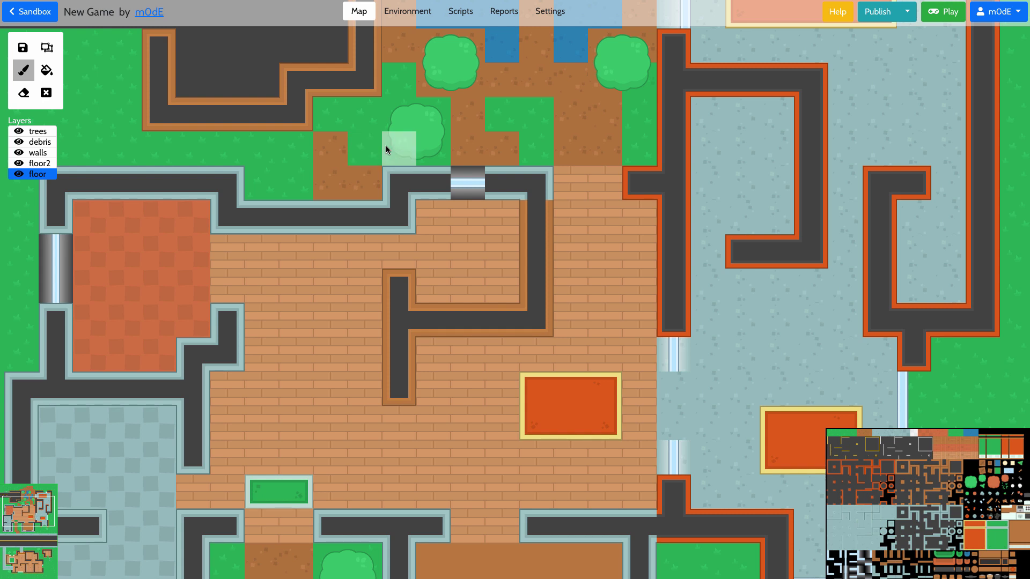
pyautogui.click(18, 78)
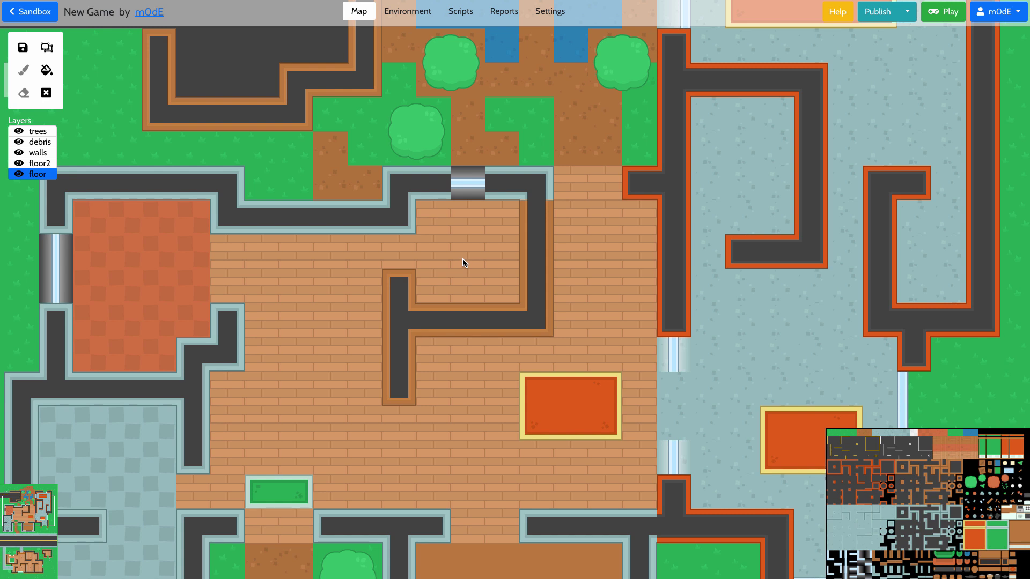
pyautogui.press('super+Tab')
pyautogui.press('super+shift+Tab')
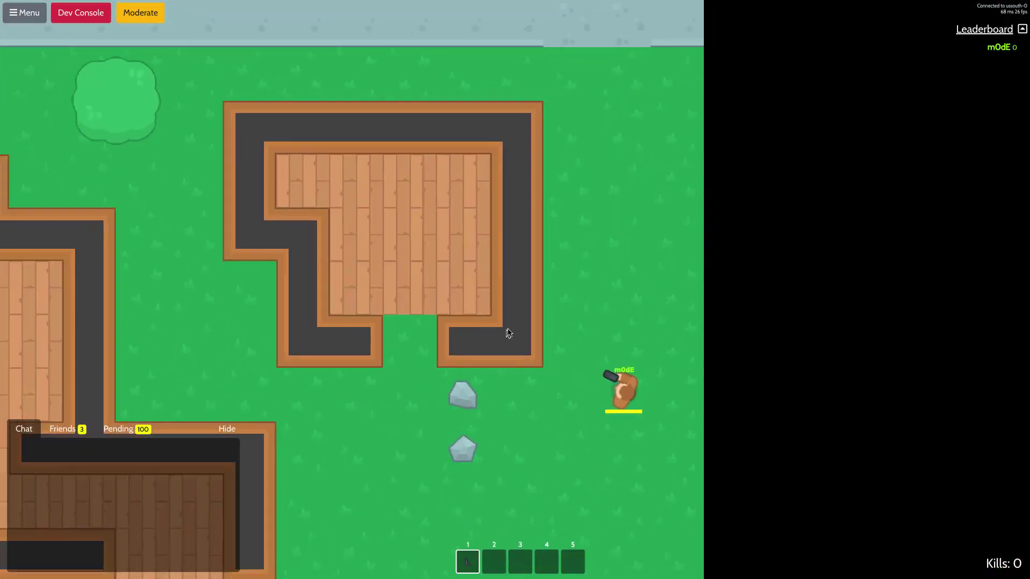
# Walk the player north with W across the road onto the grass.
pyautogui.press('w')
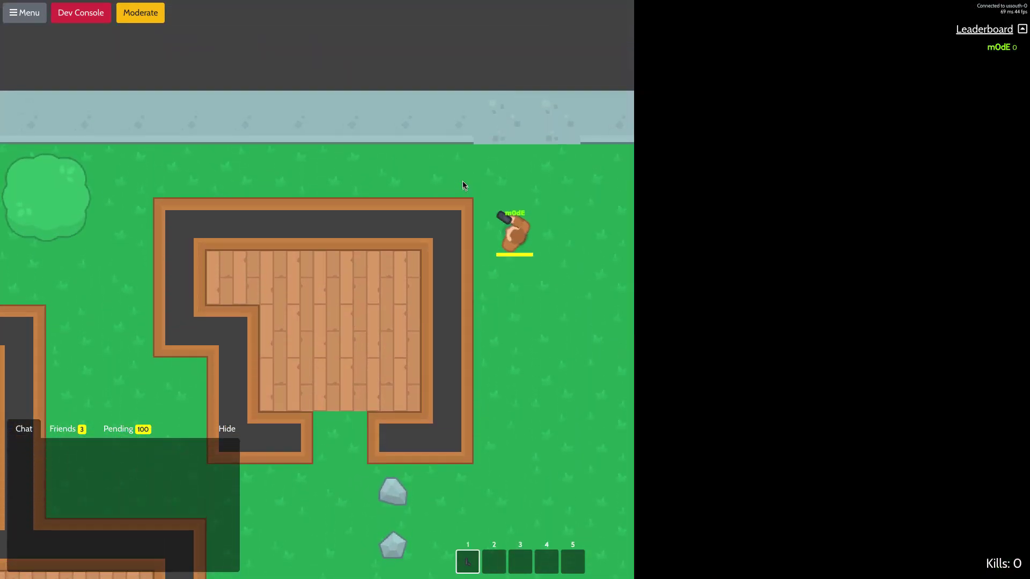
pyautogui.press('w')
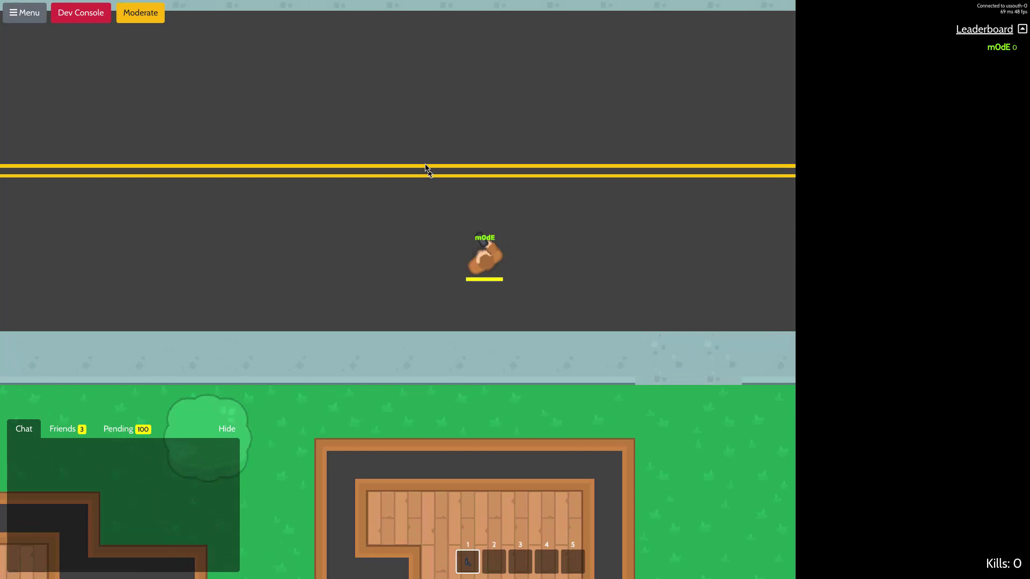
pyautogui.press('w')
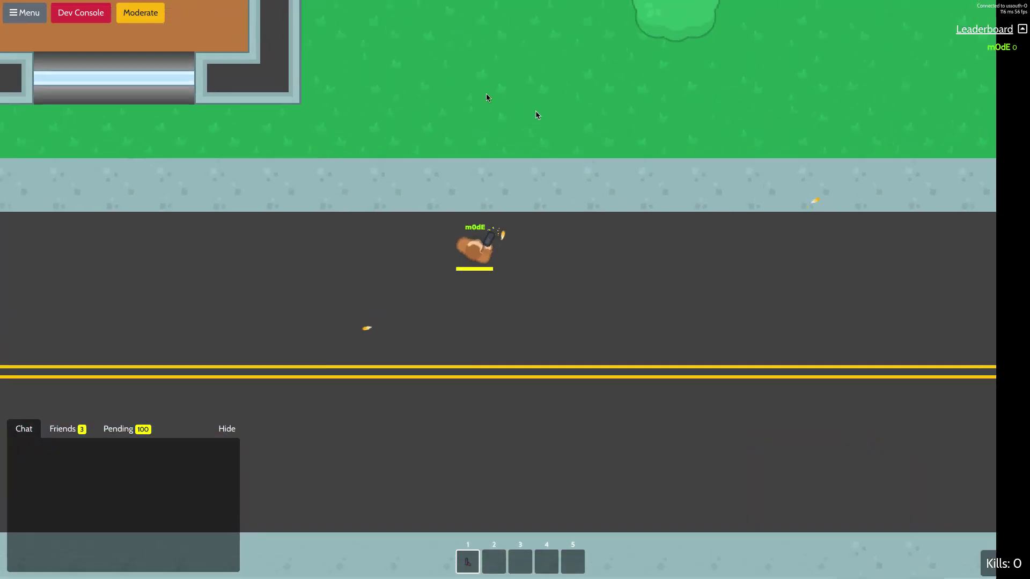
pyautogui.press('w')
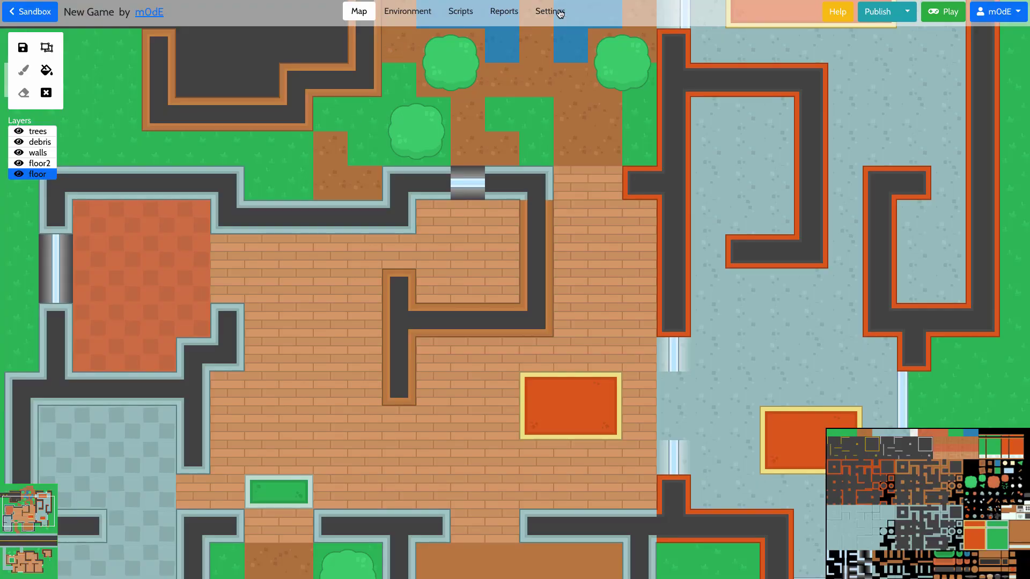
# Download the map assets as New Game (2).zip from Settings > Map, then open a new tab.
pyautogui.click(549, 11)
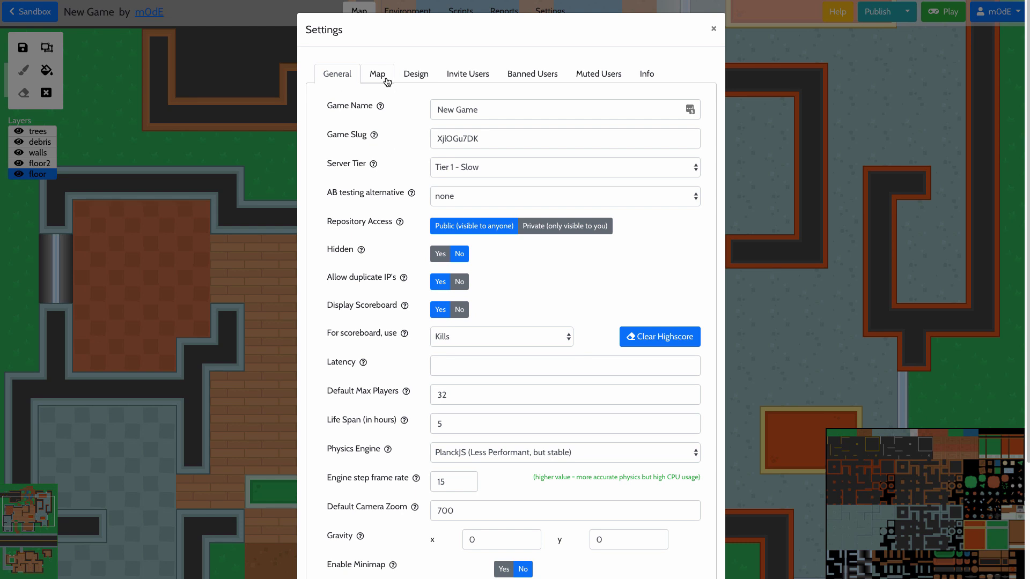
pyautogui.click(385, 77)
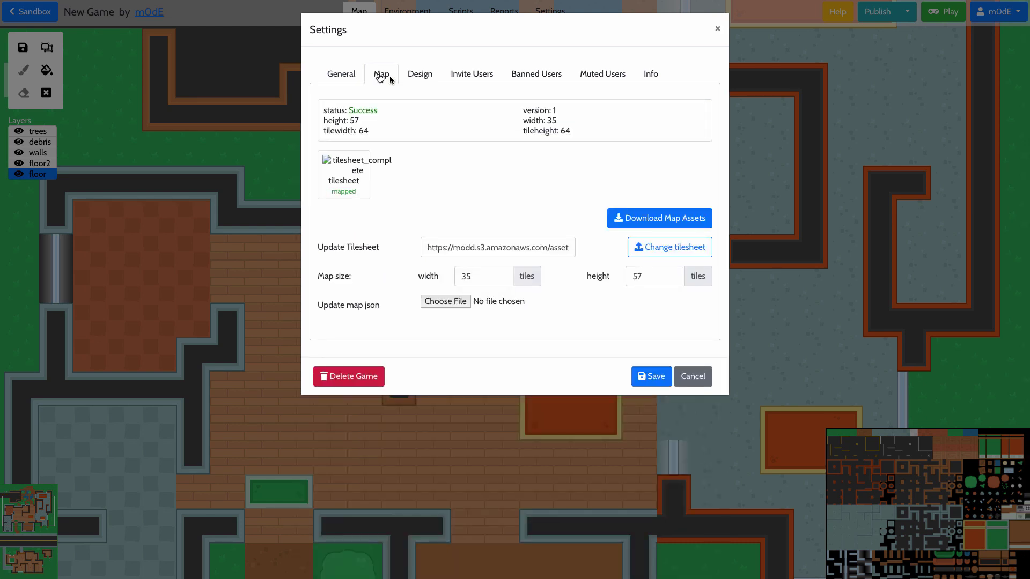
pyautogui.click(682, 224)
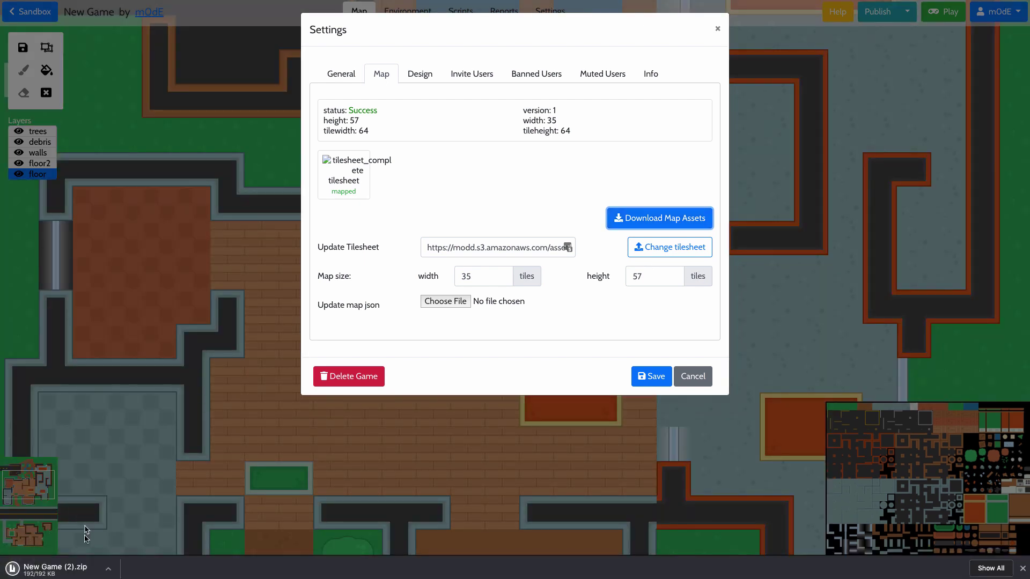
pyautogui.click(71, 570)
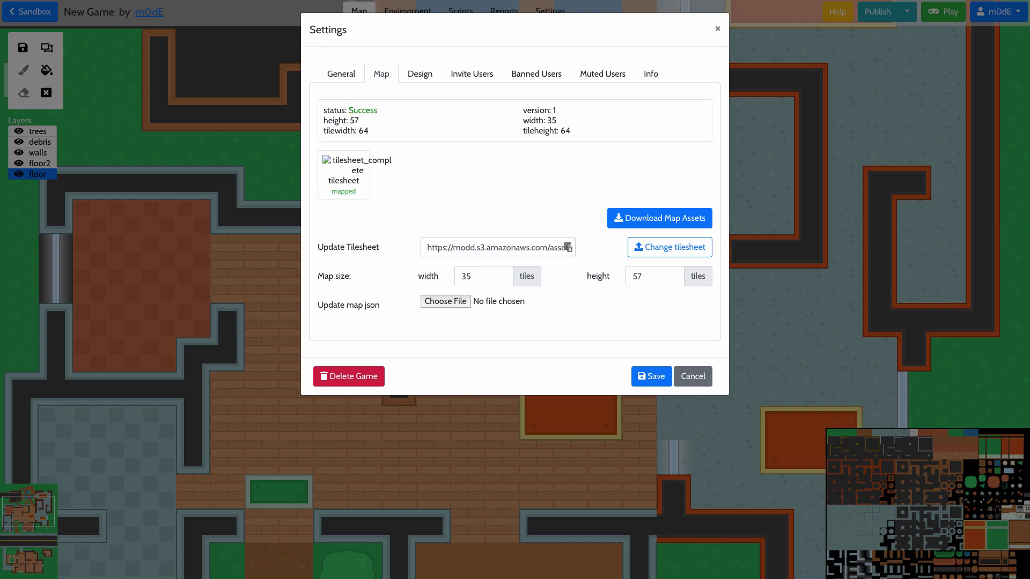
pyautogui.press('super+t')
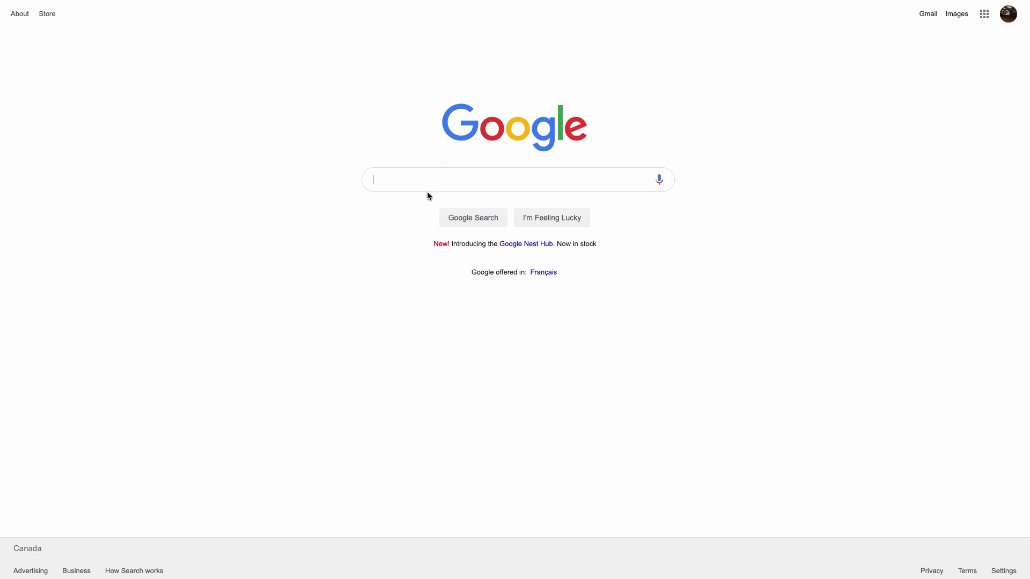
# Search Google for 'tiled map editor' and open the mapeditor.org site.
pyautogui.write('tiled map ')
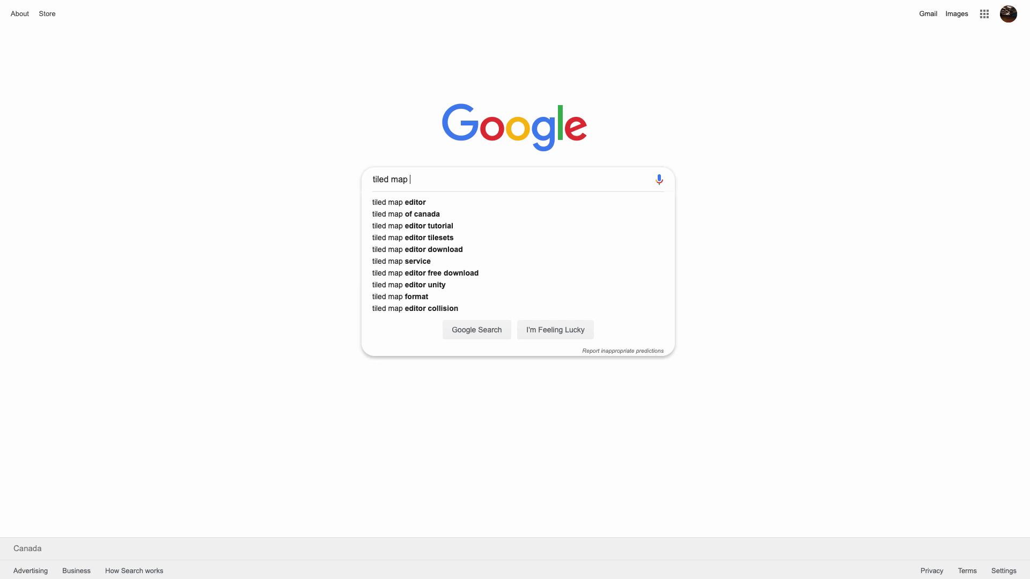
pyautogui.write('editor')
pyautogui.press('Return')
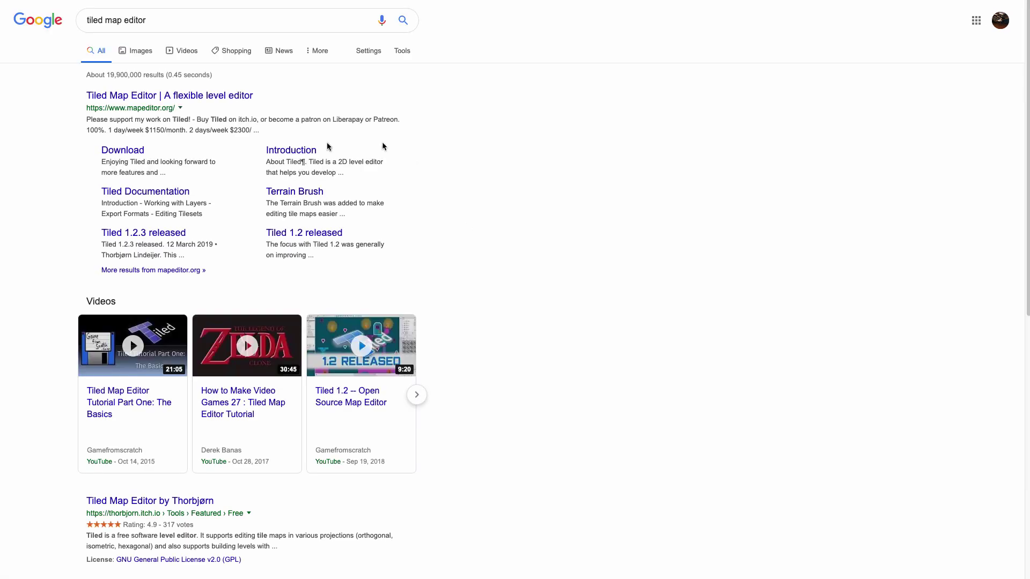
pyautogui.click(183, 101)
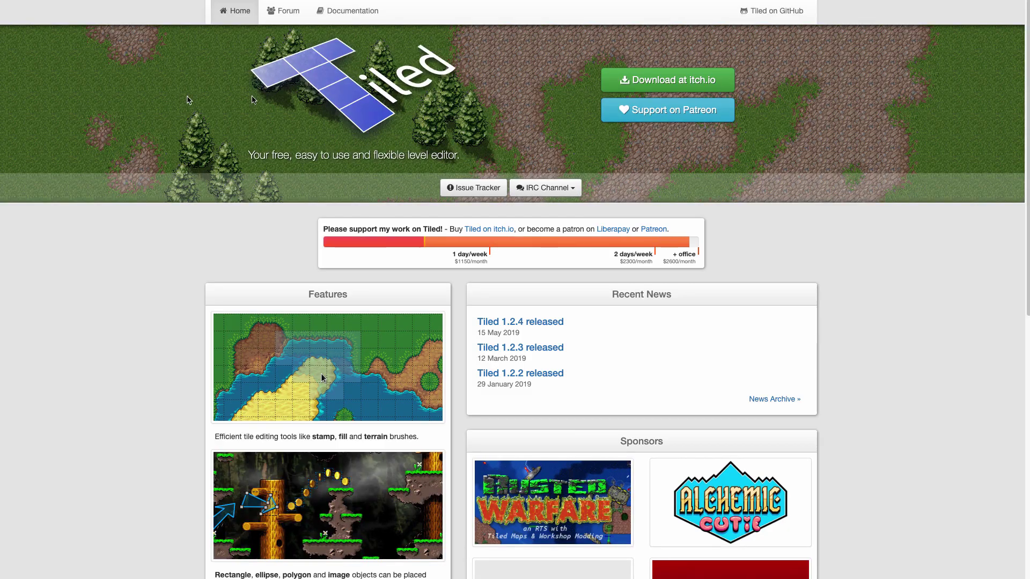
# Reach Tiled's itch.io download page, enter a $0.00 price, and skip to the free downloads.
pyautogui.click(543, 323)
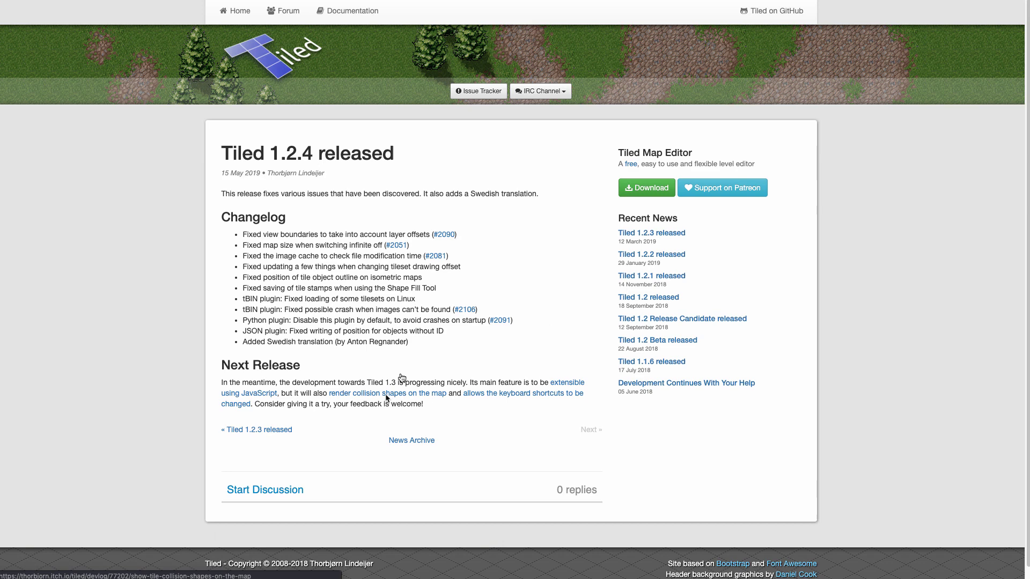
pyautogui.click(646, 191)
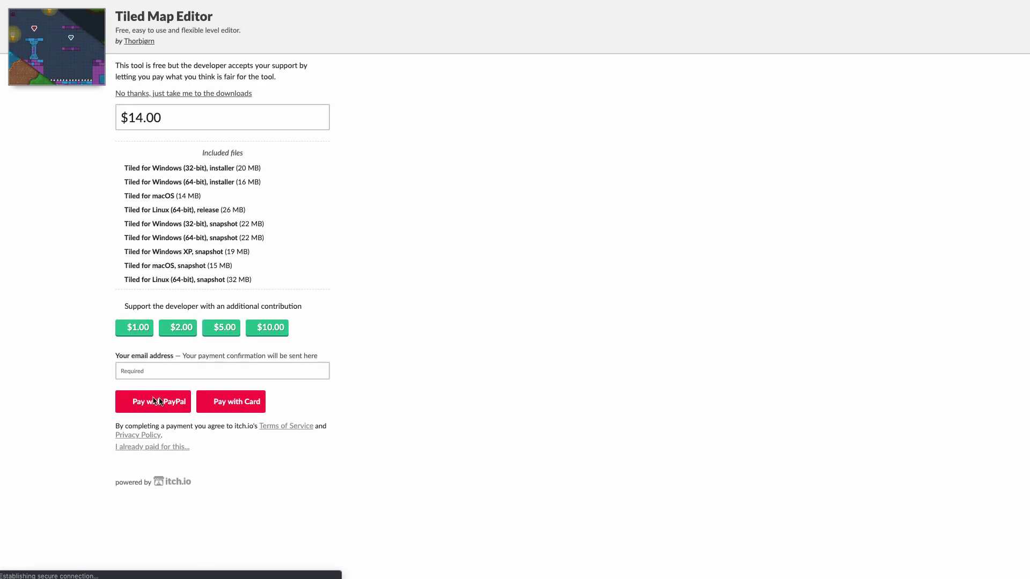
pyautogui.click(196, 123)
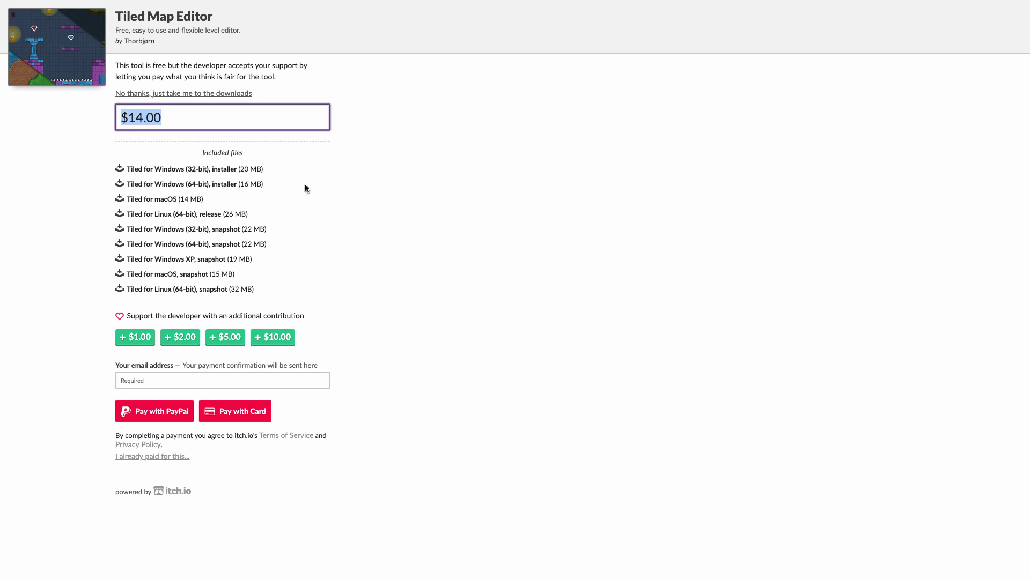
pyautogui.write('$0.00')
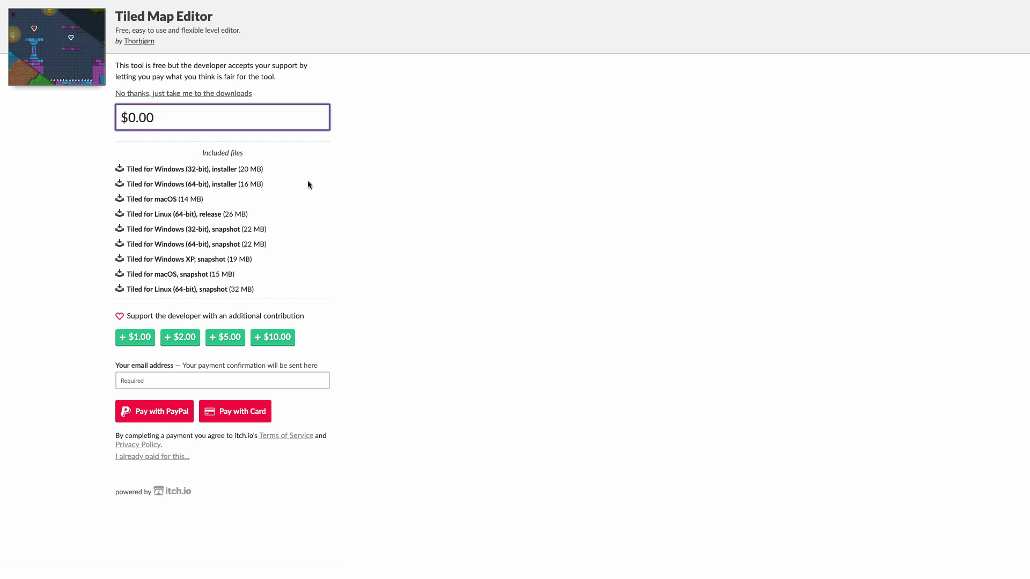
pyautogui.click(146, 95)
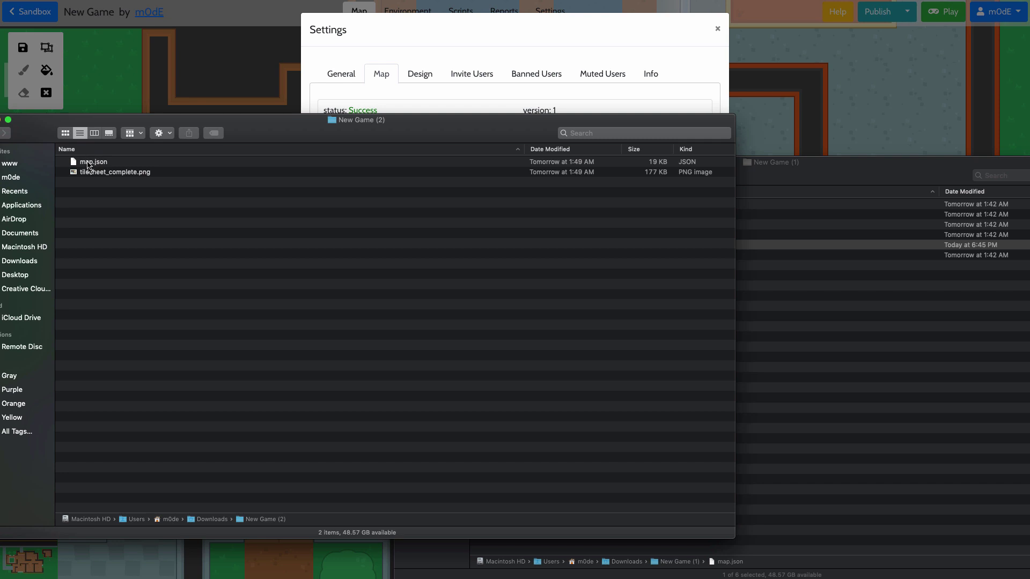
# Select map.json in the New Game (2) folder and drag it into Tiled.
pyautogui.click(88, 164)
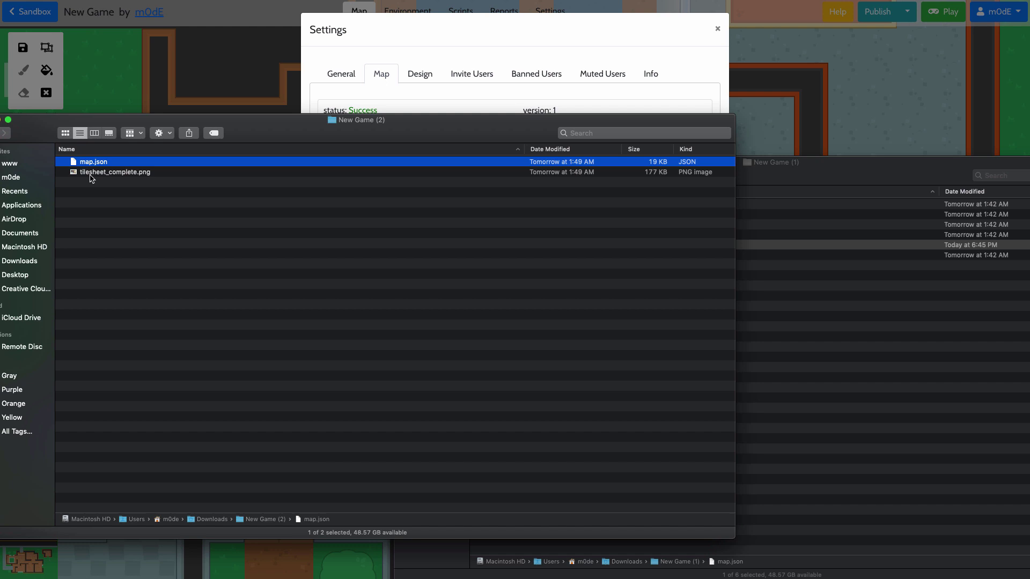
pyautogui.click(91, 173)
pyautogui.click(89, 166)
pyautogui.moveTo(114, 164); pyautogui.dragTo(405, 252)
pyautogui.press('super+Tab')
pyautogui.press('super+Tab')
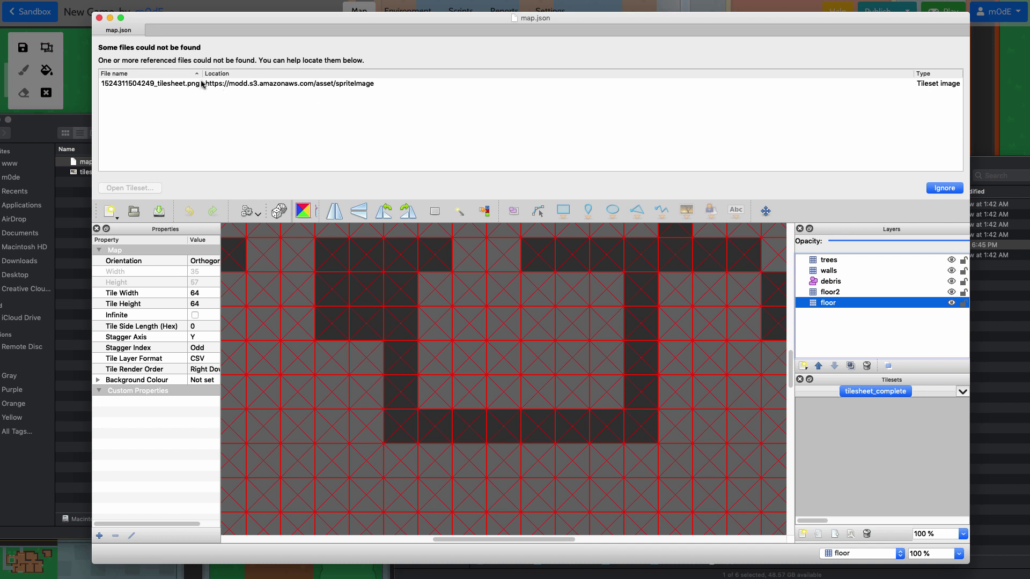
# Check the missing tileset image entry against the downloaded folder and open the tileset.
pyautogui.click(172, 84)
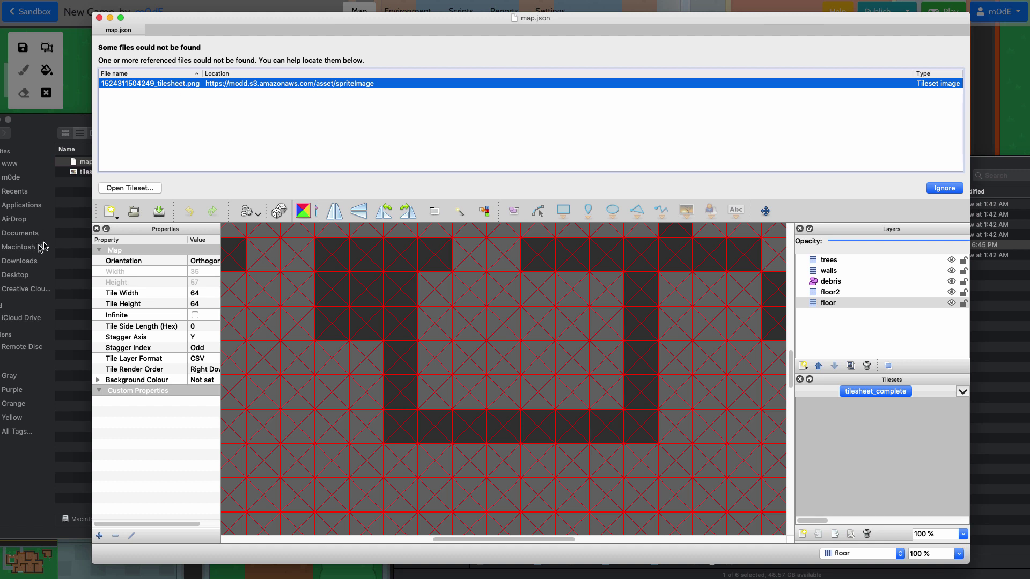
pyautogui.click(64, 238)
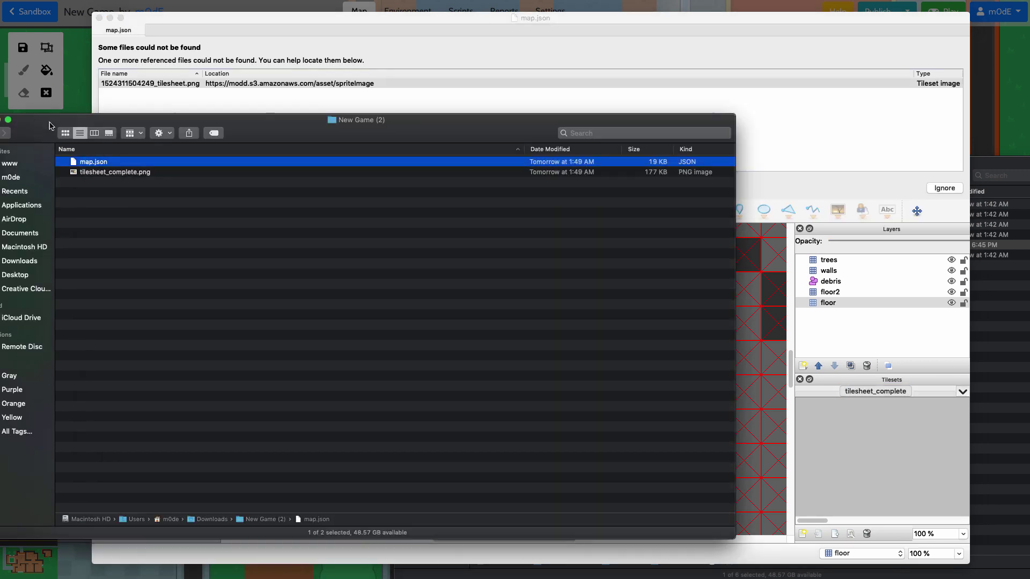
pyautogui.click(120, 174)
pyautogui.click(177, 110)
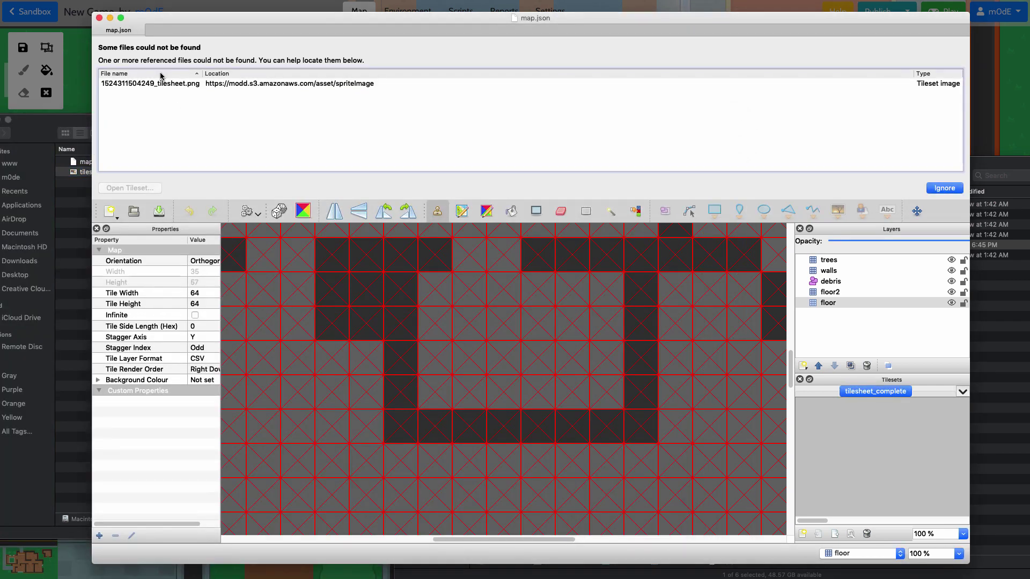
pyautogui.click(181, 85)
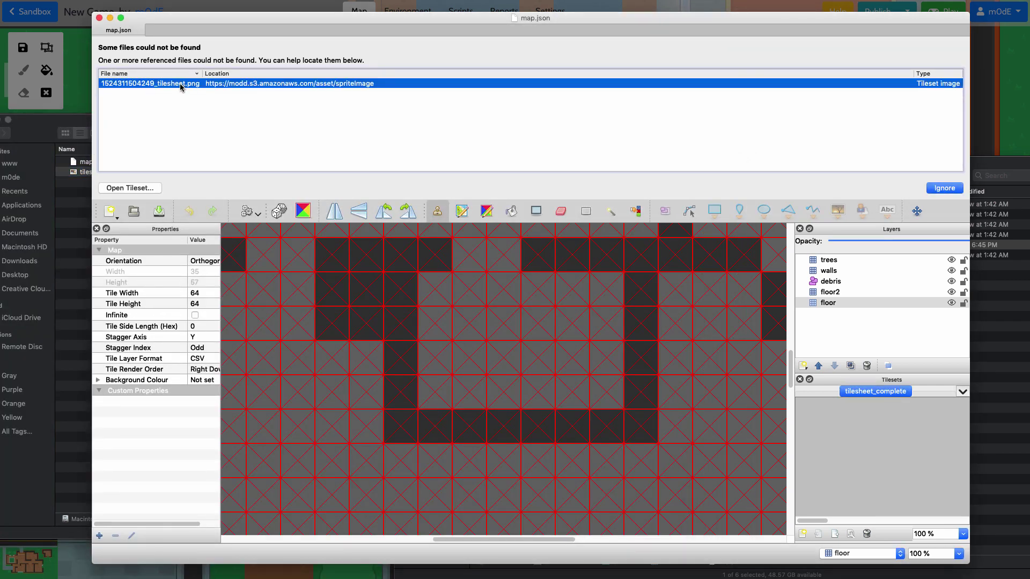
pyautogui.click(149, 188)
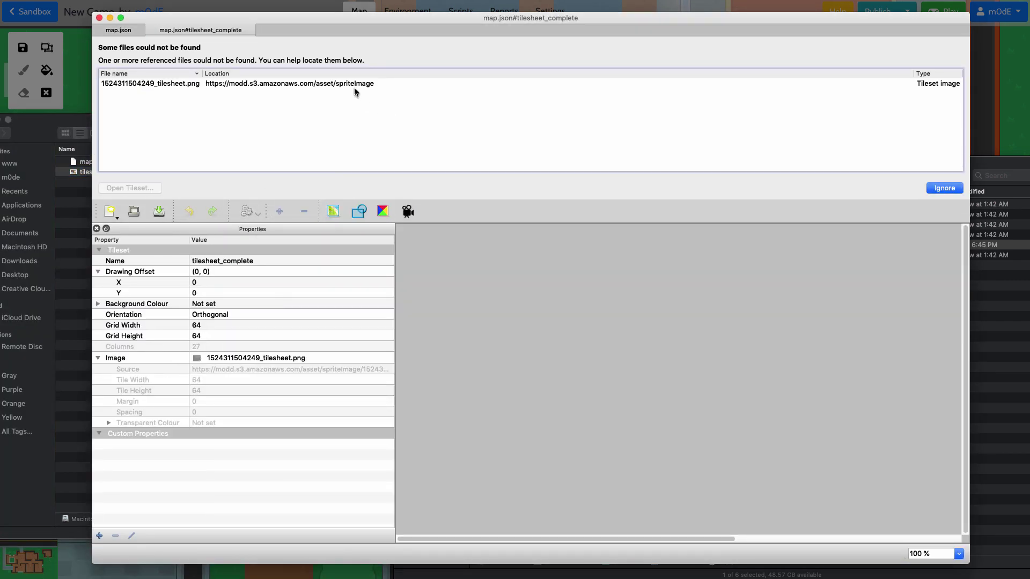
# Relink the tileset image to tilesheet_complete.png, save, and close the tileset tab.
pyautogui.click(354, 88)
pyautogui.click(141, 188)
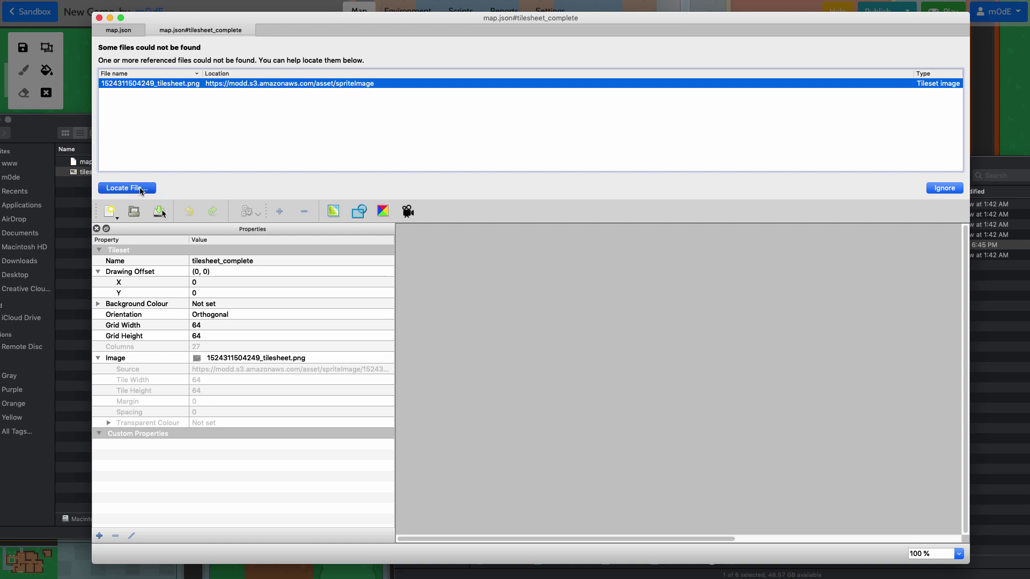
pyautogui.click(220, 76)
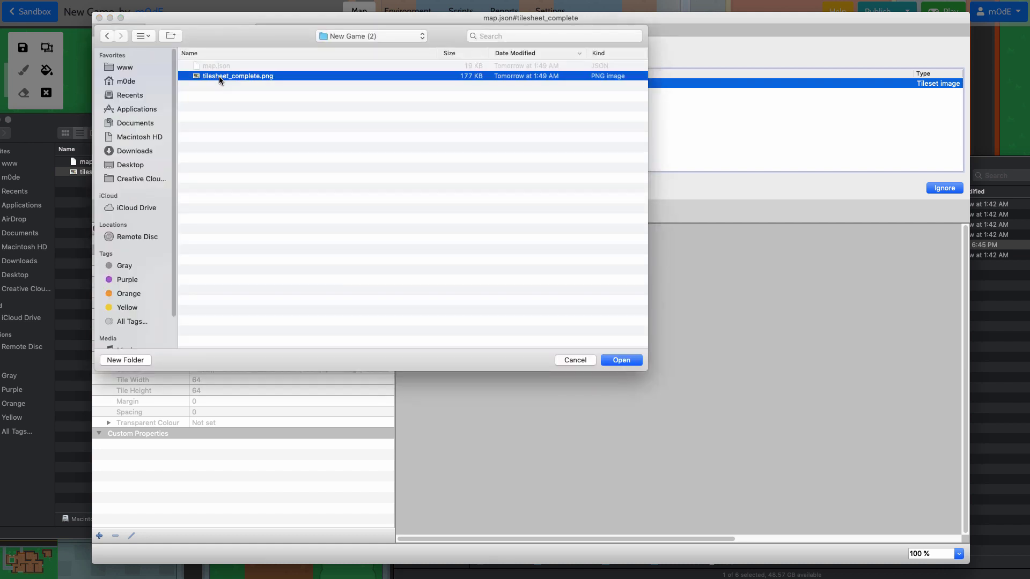
pyautogui.press('Return')
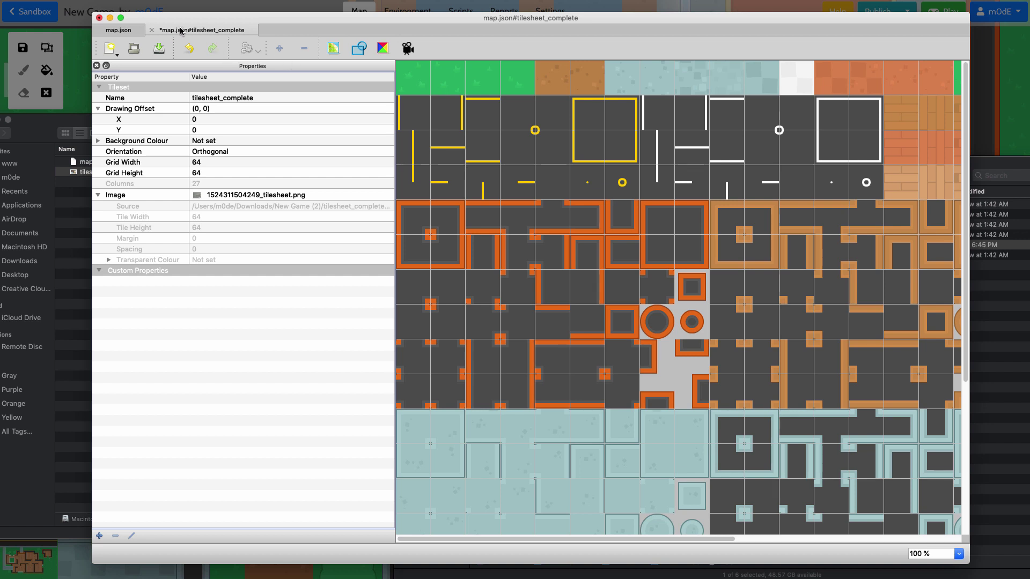
pyautogui.press('super+s')
pyautogui.click(152, 31)
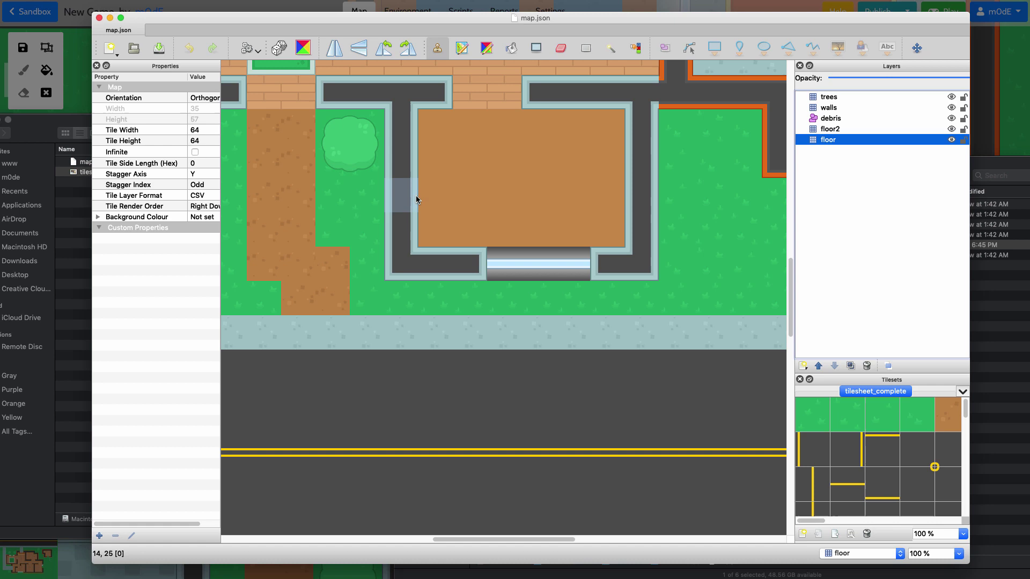
# Pick the grass tile and paint it over the central building's brick floor.
pyautogui.scroll(-5, 458, 241)
pyautogui.scroll(3, 457, 244)
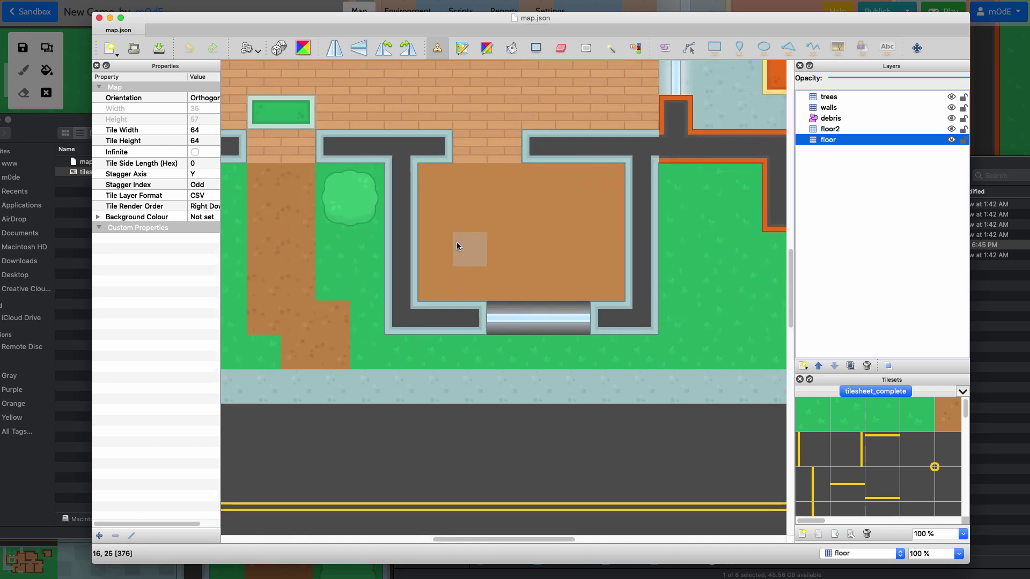
pyautogui.keyDown('ctrl'); pyautogui.scroll(-5, 457, 244); pyautogui.keyUp('ctrl')
pyautogui.keyDown('ctrl'); pyautogui.scroll(2, 456, 241); pyautogui.keyUp('ctrl')
pyautogui.keyDown('ctrl'); pyautogui.scroll(3, 422, 248); pyautogui.keyUp('ctrl')
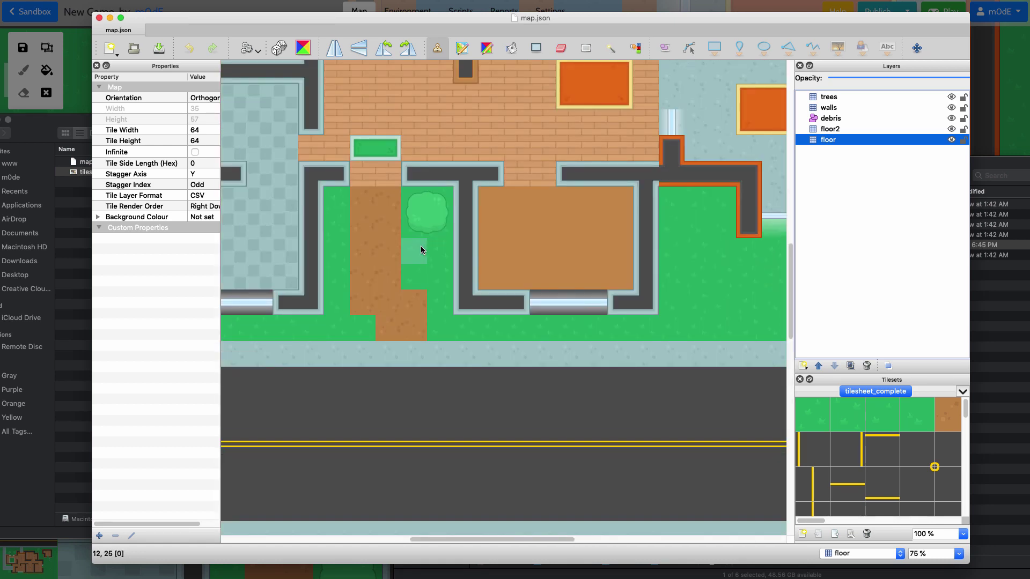
pyautogui.keyDown('ctrl'); pyautogui.scroll(-2, 421, 246); pyautogui.keyUp('ctrl')
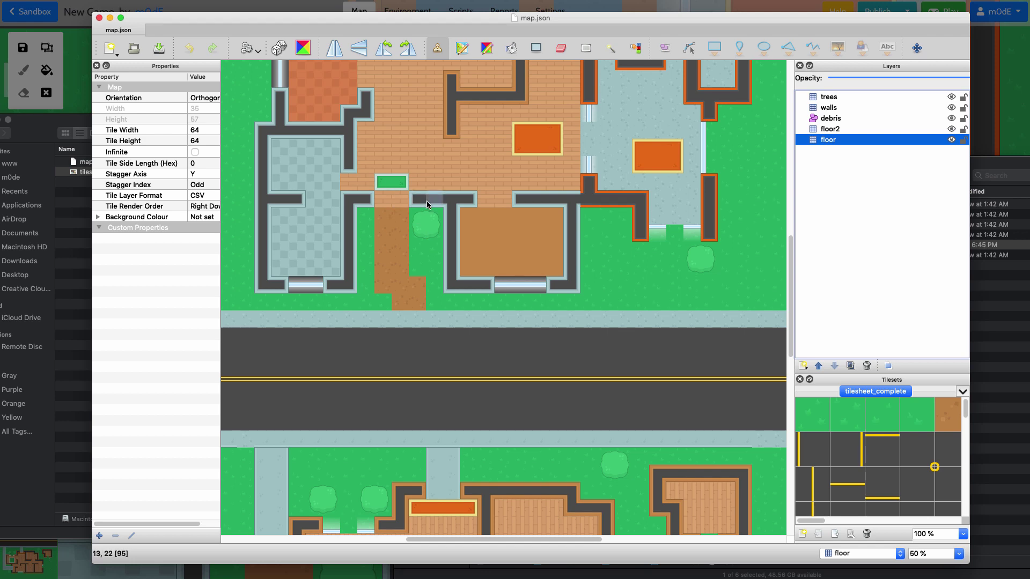
pyautogui.keyDown('ctrl'); pyautogui.scroll(-1, 388, 216); pyautogui.keyUp('ctrl')
pyautogui.keyDown('ctrl'); pyautogui.scroll(1, 388, 215); pyautogui.keyUp('ctrl')
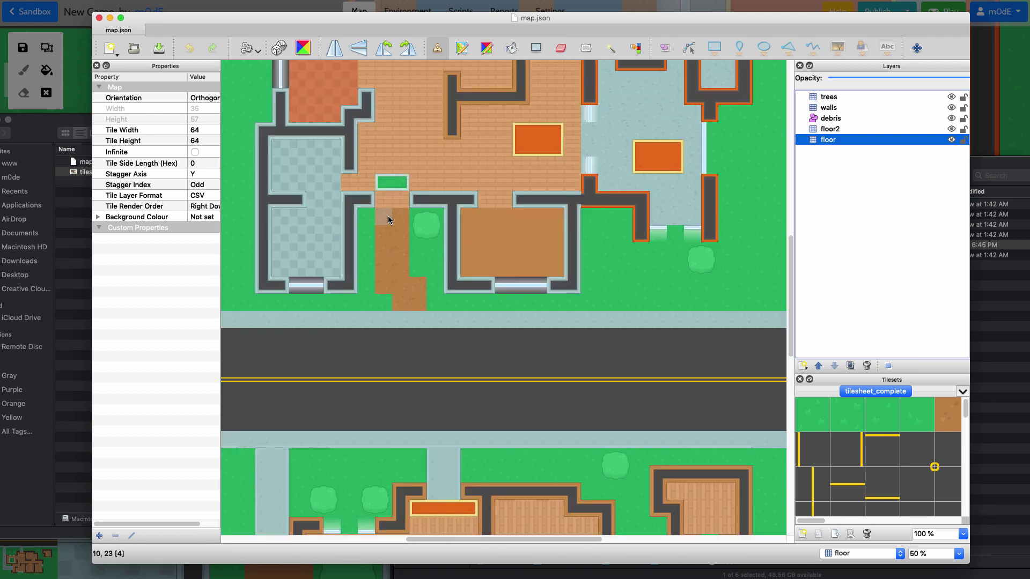
pyautogui.keyDown('ctrl'); pyautogui.scroll(1, 783, 236); pyautogui.keyUp('ctrl')
pyautogui.scroll(2, 782, 236)
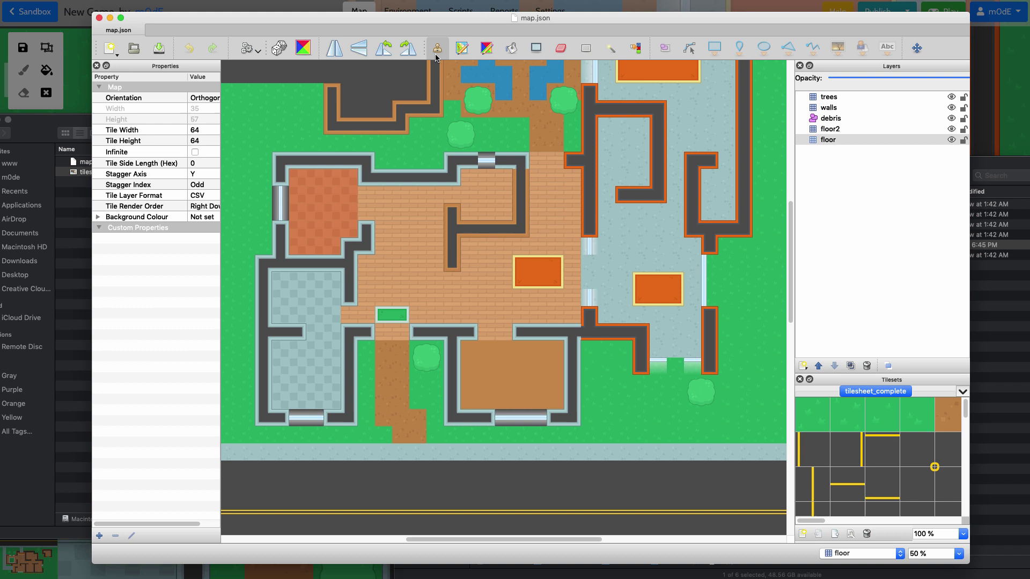
pyautogui.keyDown('ctrl'); pyautogui.scroll(-4, 858, 426); pyautogui.keyUp('ctrl')
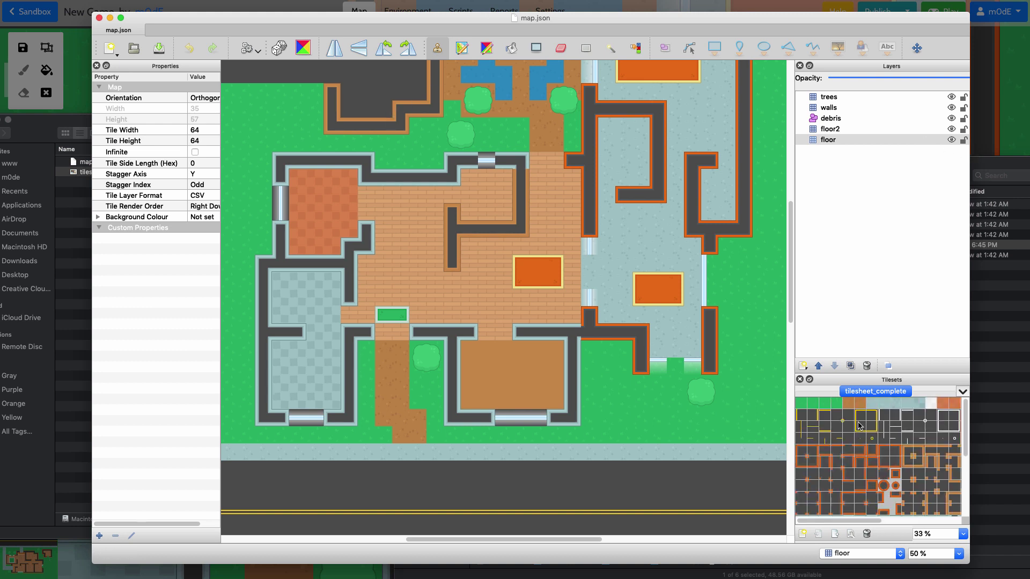
pyautogui.keyDown('ctrl'); pyautogui.scroll(1, 858, 426); pyautogui.keyUp('ctrl')
pyautogui.click(840, 407)
pyautogui.moveTo(472, 312)
pyautogui.mouseDown()
pyautogui.moveTo(419, 310)
pyautogui.moveTo(405, 300)
pyautogui.moveTo(570, 161)
pyautogui.moveTo(555, 193)
pyautogui.mouseUp()
pyautogui.scroll(-3, 944, 468)
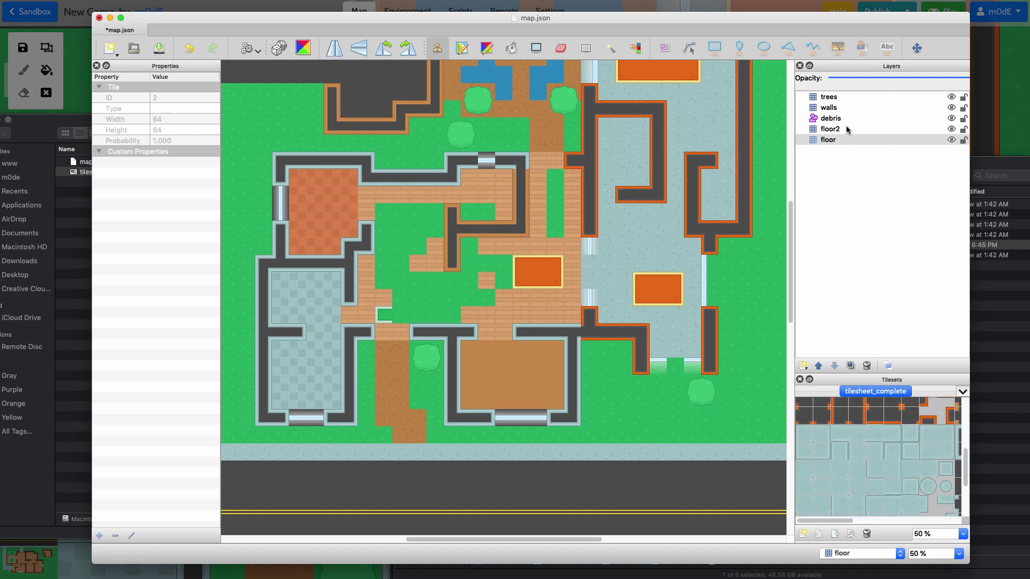
pyautogui.click(837, 98)
pyautogui.press('Down')
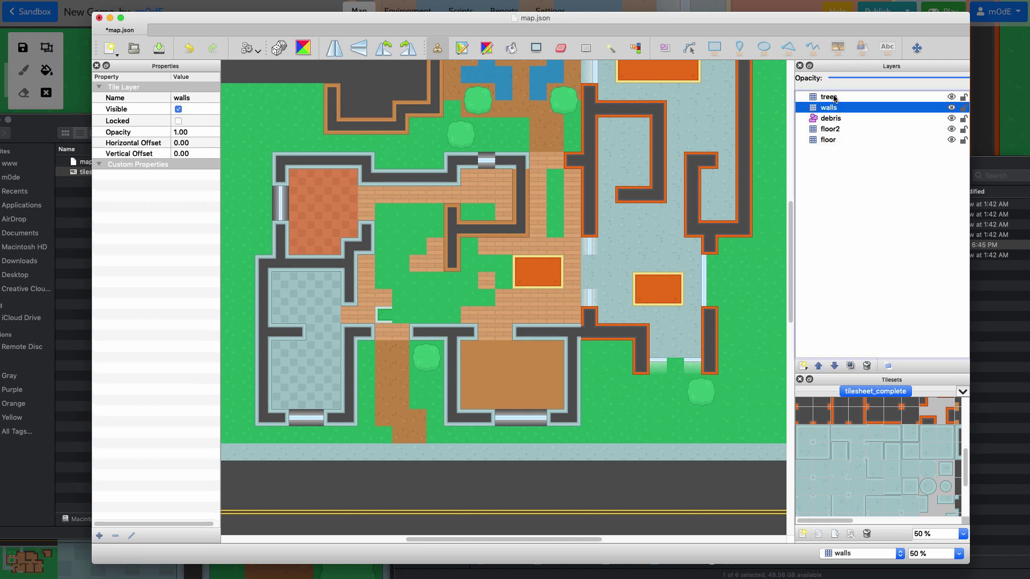
pyautogui.click(835, 99)
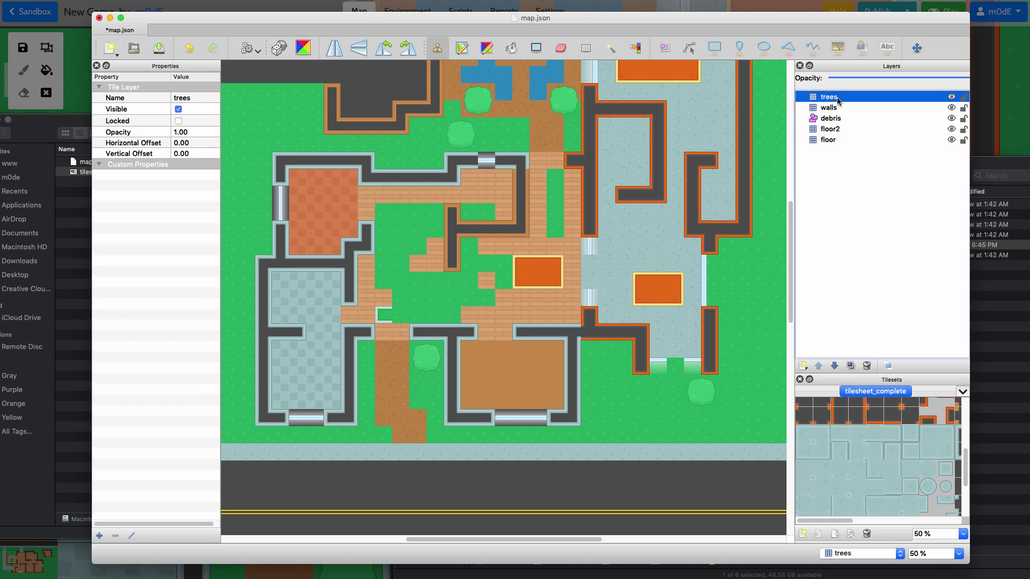
pyautogui.click(838, 109)
pyautogui.click(839, 119)
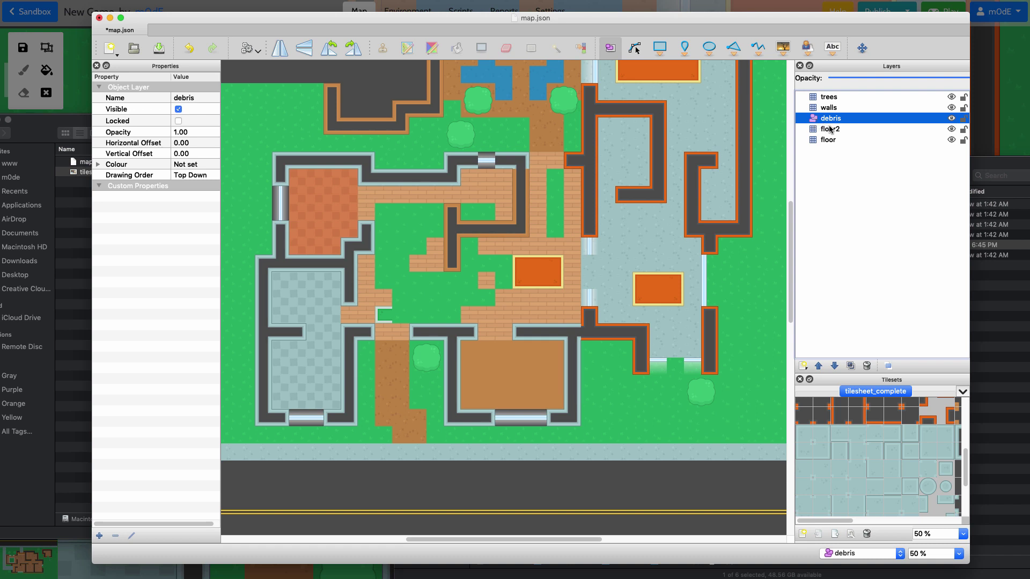
pyautogui.click(829, 129)
pyautogui.click(837, 141)
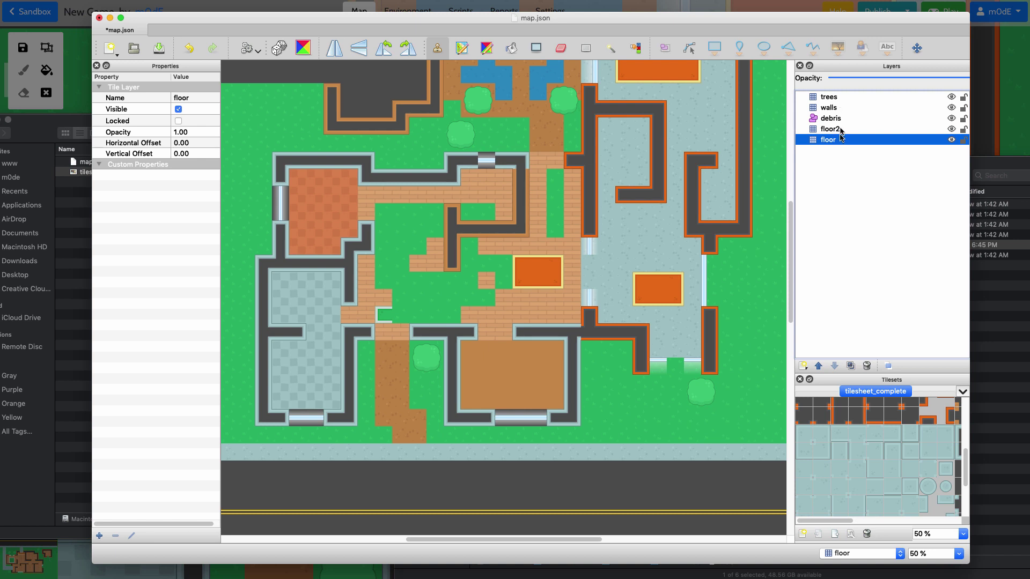
pyautogui.scroll(-2, 676, 307)
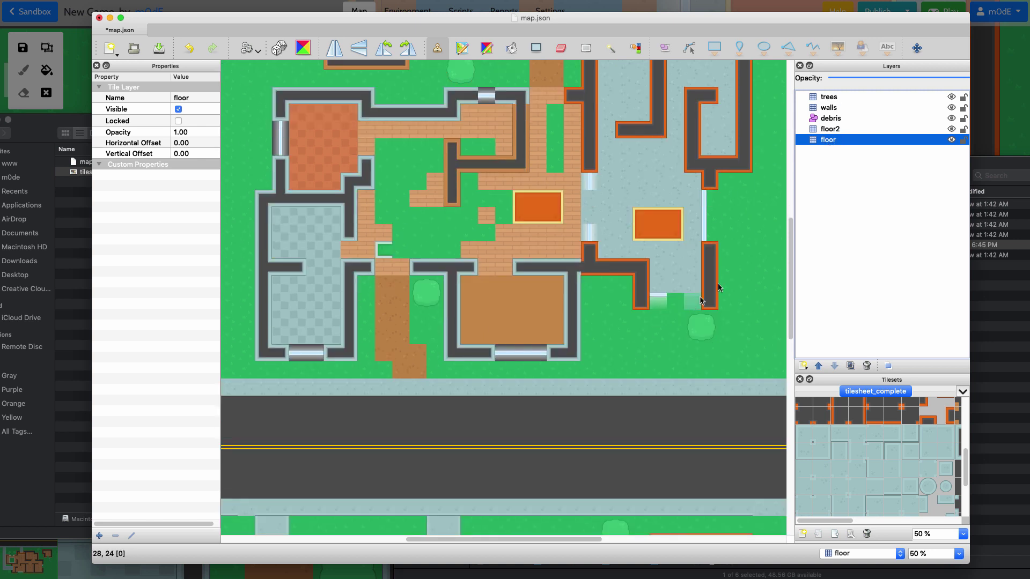
pyautogui.scroll(4, 692, 279)
pyautogui.click(858, 108)
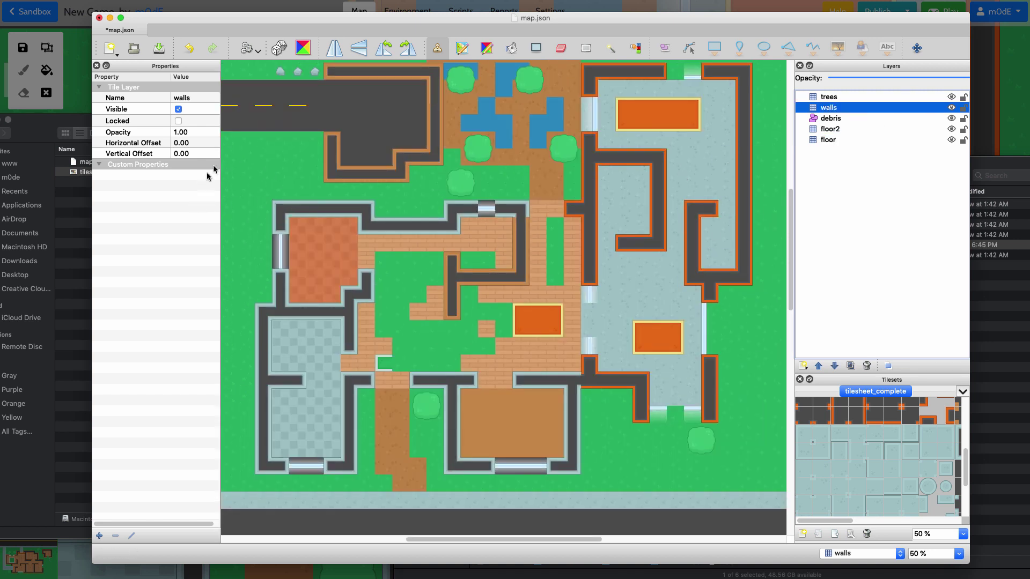
# On the trees layer, paint a line of orange wall tile 170 around the pond and buildings.
pyautogui.click(832, 97)
pyautogui.scroll(5, 925, 453)
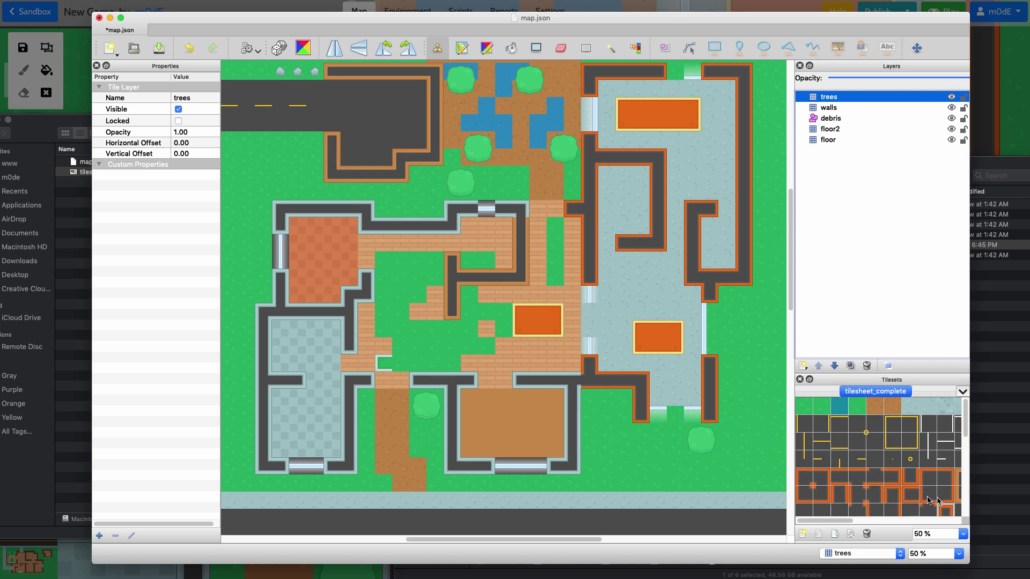
pyautogui.click(947, 510)
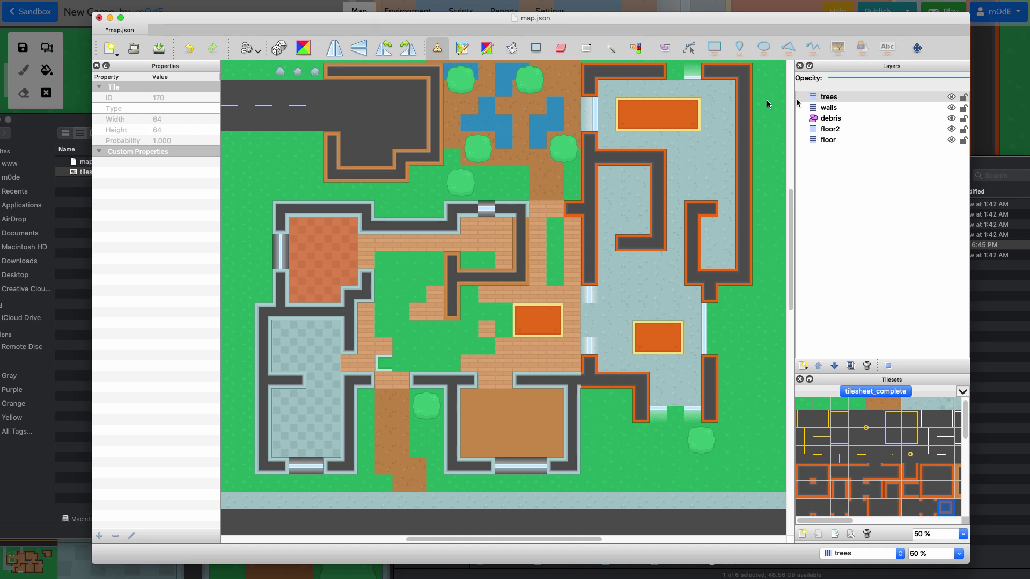
pyautogui.moveTo(452, 89)
pyautogui.mouseDown()
pyautogui.moveTo(479, 94)
pyautogui.moveTo(477, 110)
pyautogui.moveTo(433, 109)
pyautogui.moveTo(437, 134)
pyautogui.moveTo(479, 135)
pyautogui.moveTo(490, 207)
pyautogui.moveTo(443, 191)
pyautogui.moveTo(439, 235)
pyautogui.moveTo(392, 242)
pyautogui.moveTo(374, 240)
pyautogui.moveTo(366, 192)
pyautogui.mouseUp()
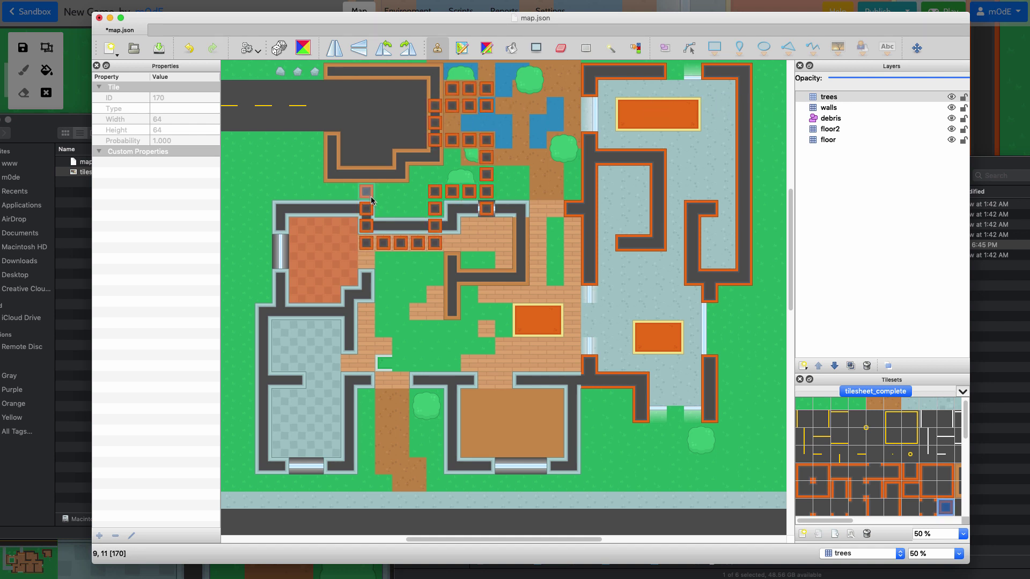
pyautogui.click(829, 140)
# Paint blue water tiles across the dirt and grass patches on the floor layer.
pyautogui.scroll(1, 888, 502)
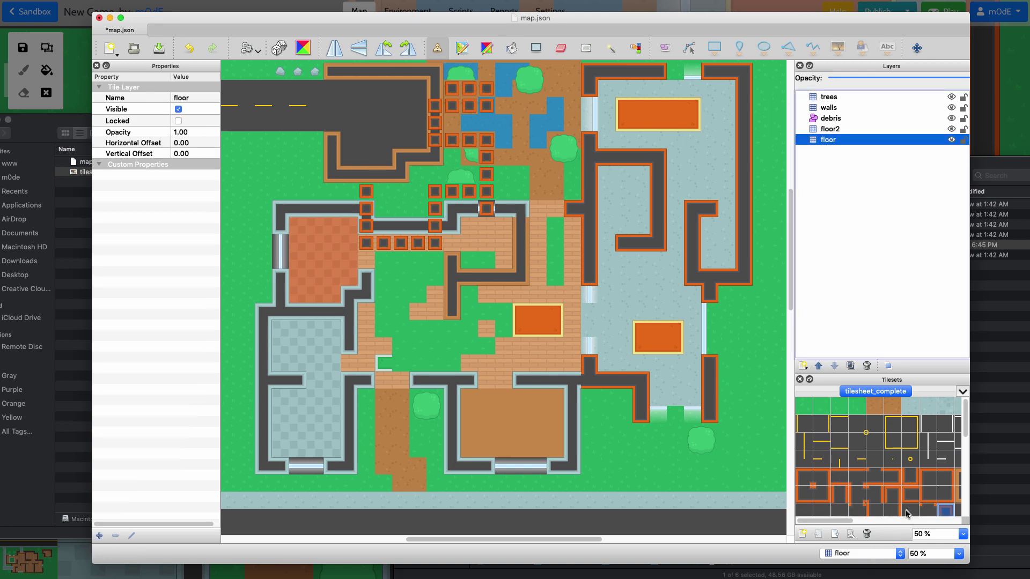
pyautogui.click(907, 520)
pyautogui.click(956, 424)
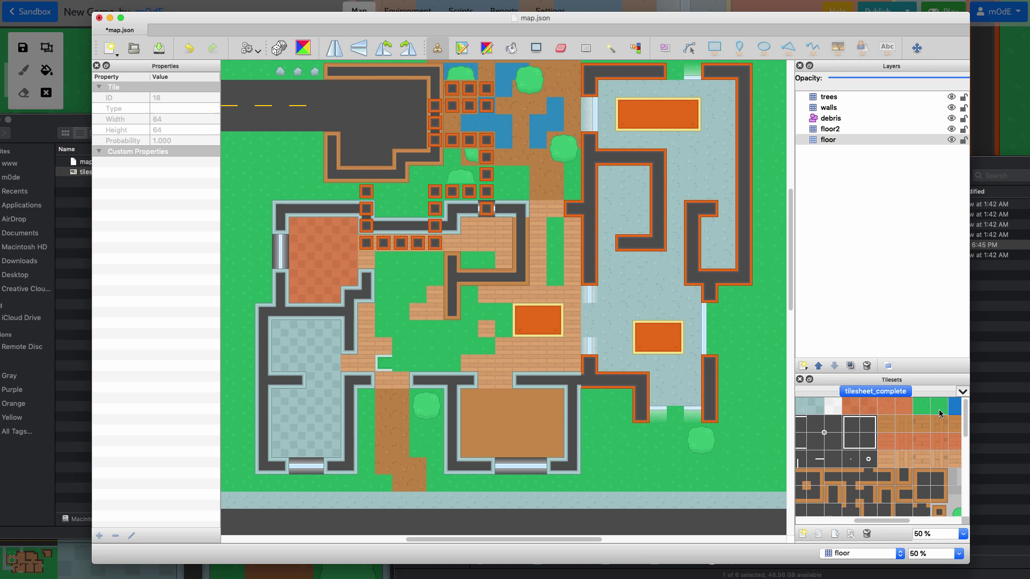
pyautogui.moveTo(642, 174)
pyautogui.mouseDown()
pyautogui.moveTo(670, 172)
pyautogui.moveTo(675, 189)
pyautogui.moveTo(603, 191)
pyautogui.mouseUp()
pyautogui.moveTo(500, 177)
pyautogui.mouseDown()
pyautogui.moveTo(372, 162)
pyautogui.moveTo(420, 207)
pyautogui.moveTo(494, 181)
pyautogui.moveTo(426, 197)
pyautogui.mouseUp()
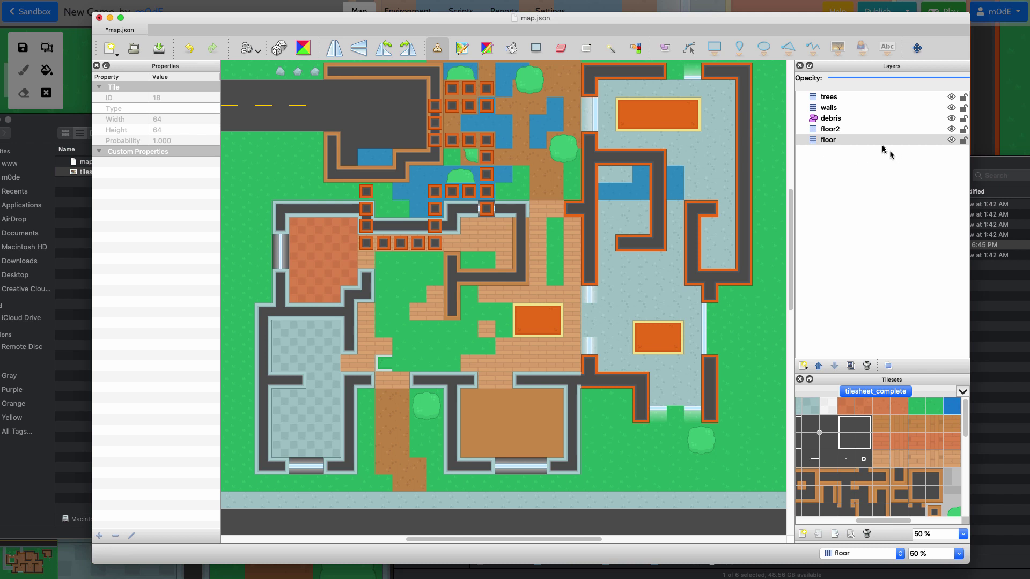
# Bucket-fill the central courtyard of the floor layer with water tiles and save map.json.
pyautogui.click(838, 131)
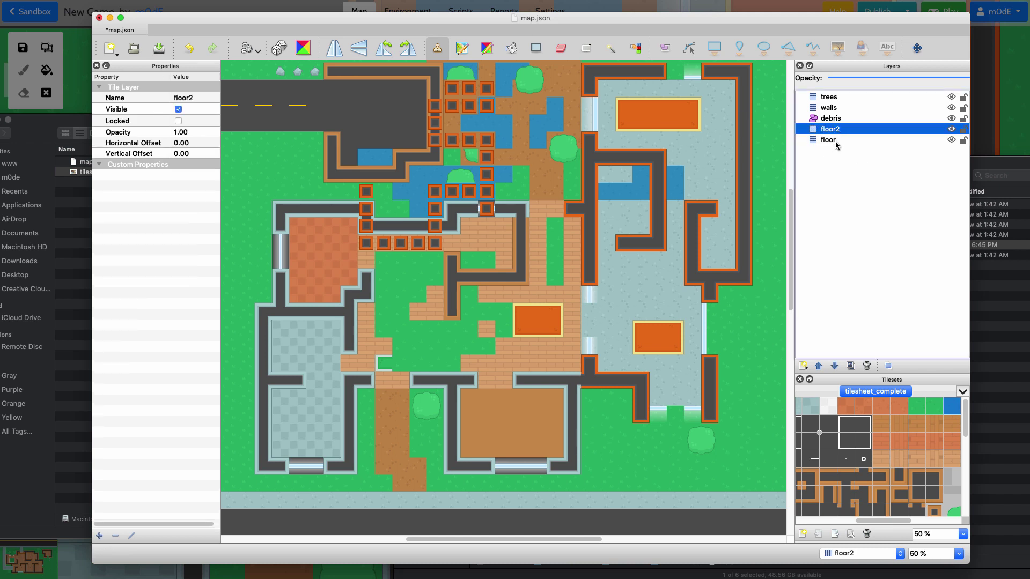
pyautogui.click(835, 140)
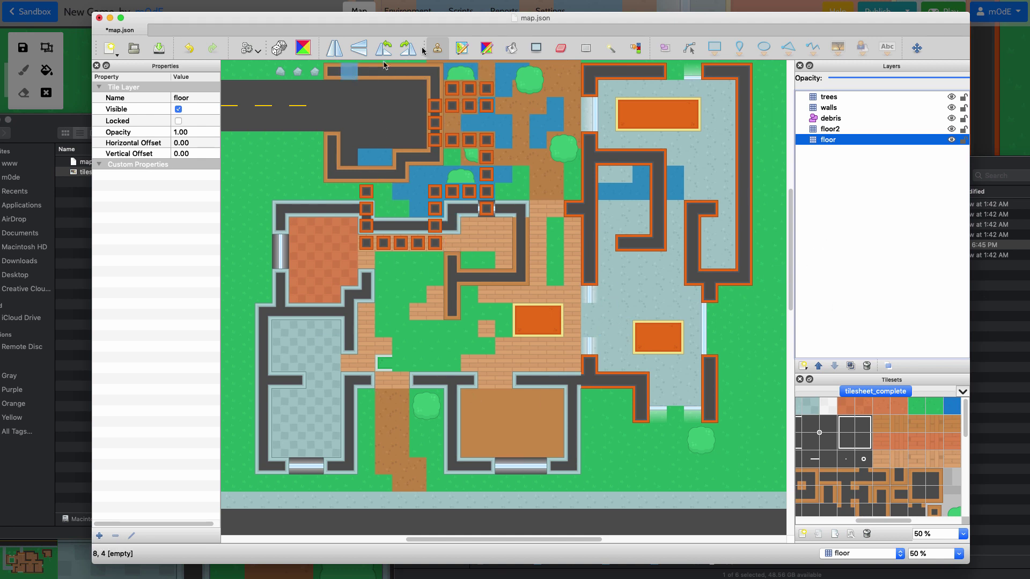
pyautogui.click(511, 48)
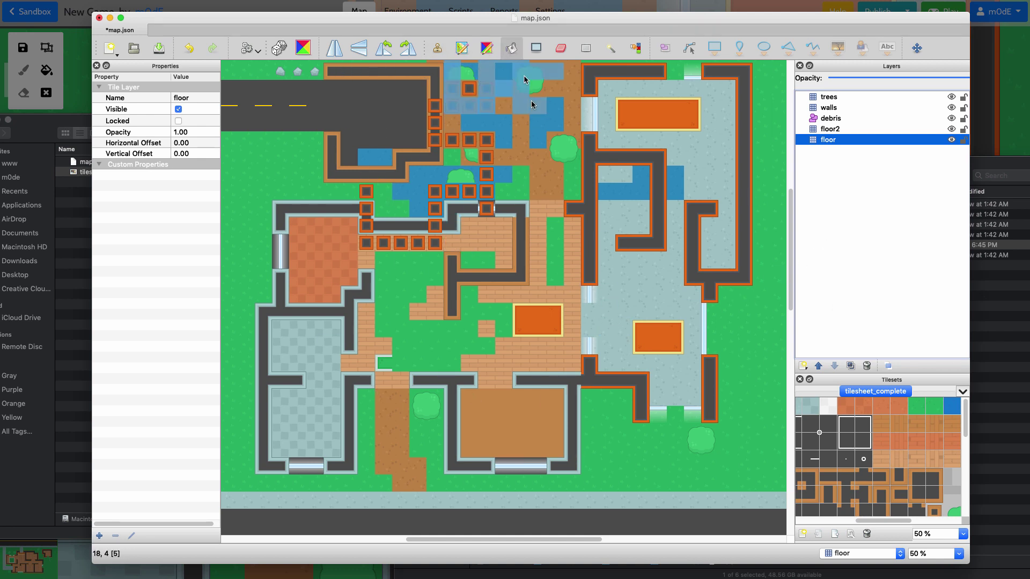
pyautogui.click(530, 228)
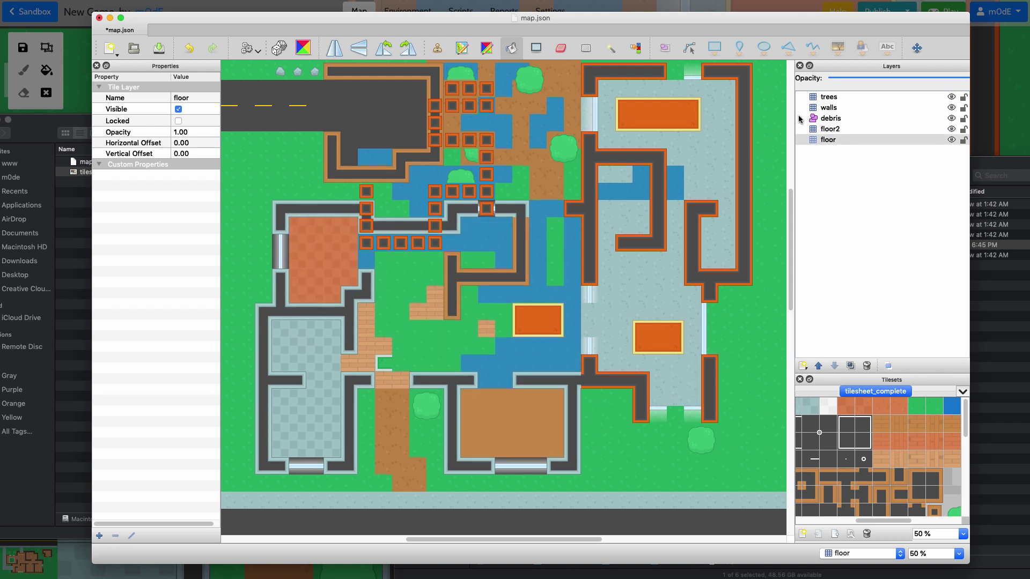
pyautogui.press('super+s')
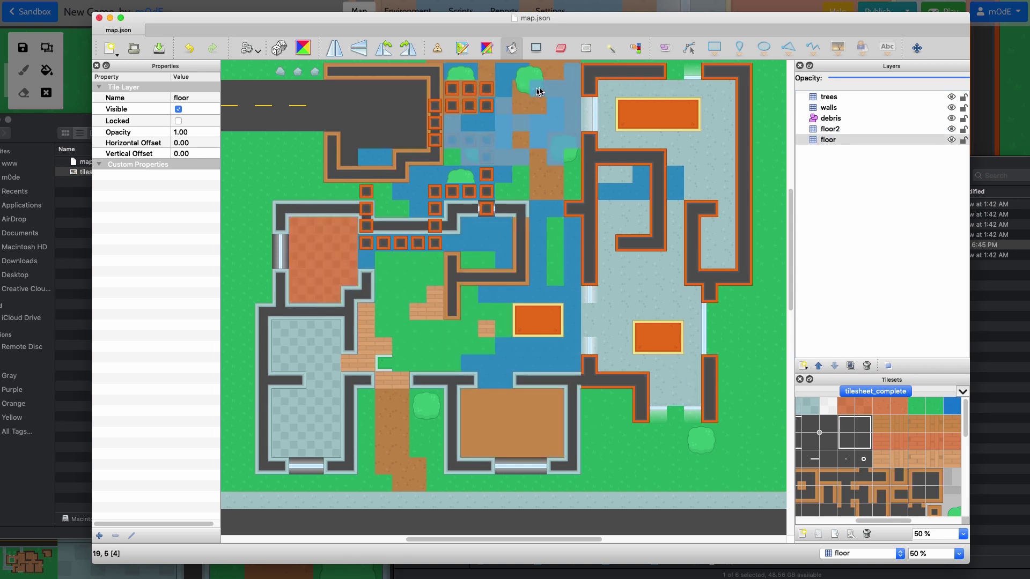
# In Modd.io's Map settings, choose the edited map.json as the new map and save.
pyautogui.click(82, 227)
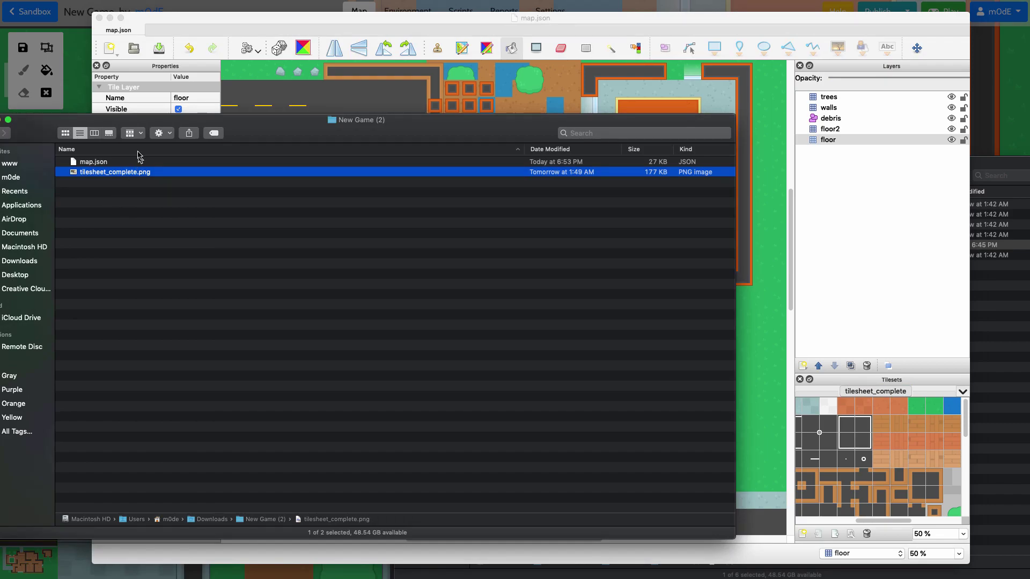
pyautogui.click(86, 70)
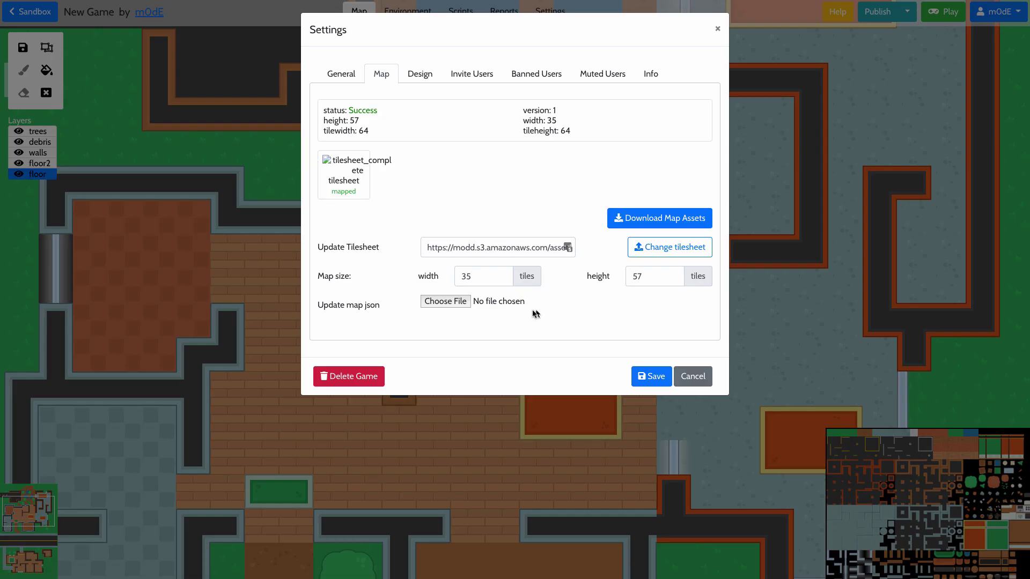
pyautogui.click(433, 302)
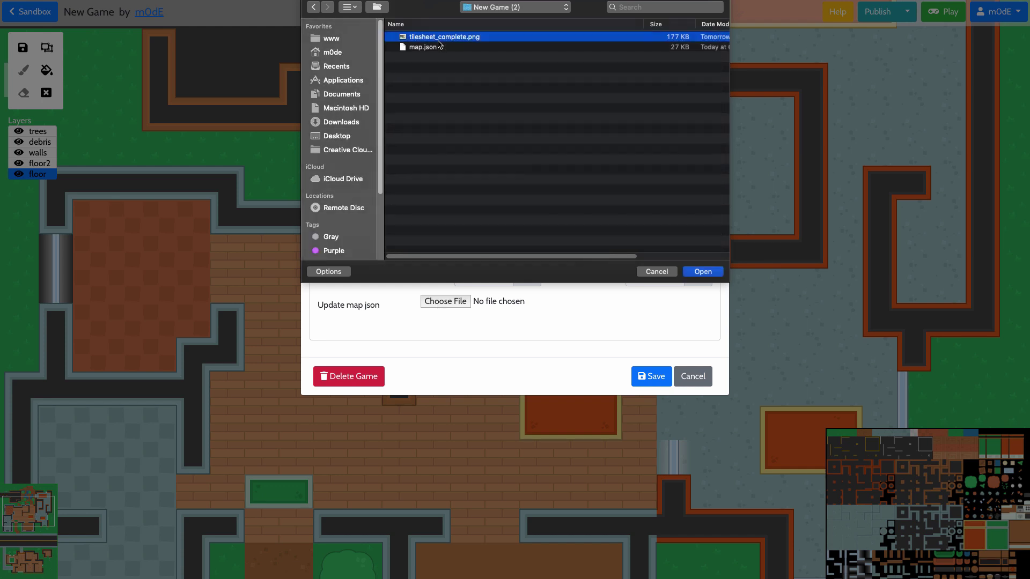
pyautogui.click(422, 50)
pyautogui.doubleClick(418, 50)
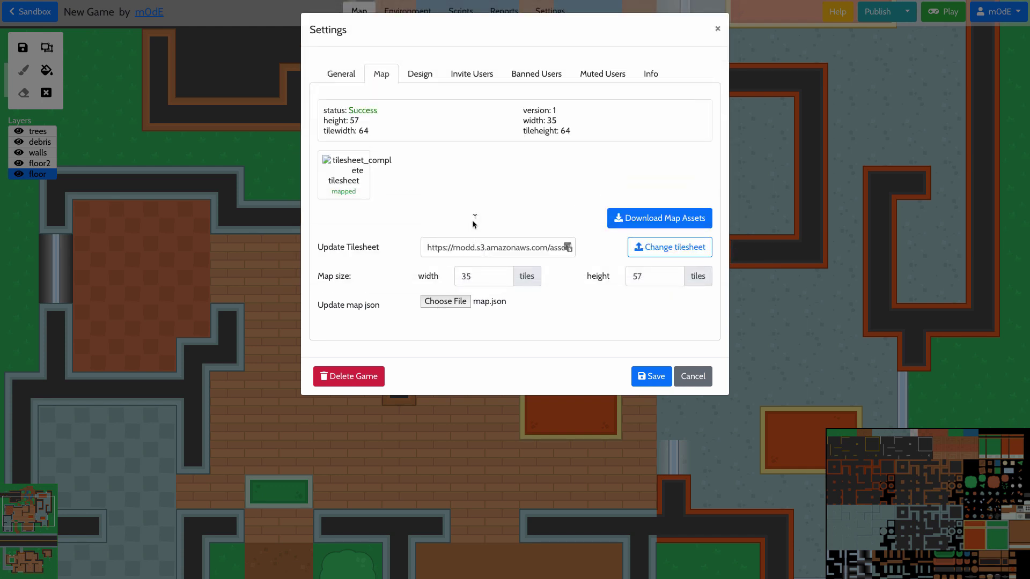
pyautogui.click(659, 377)
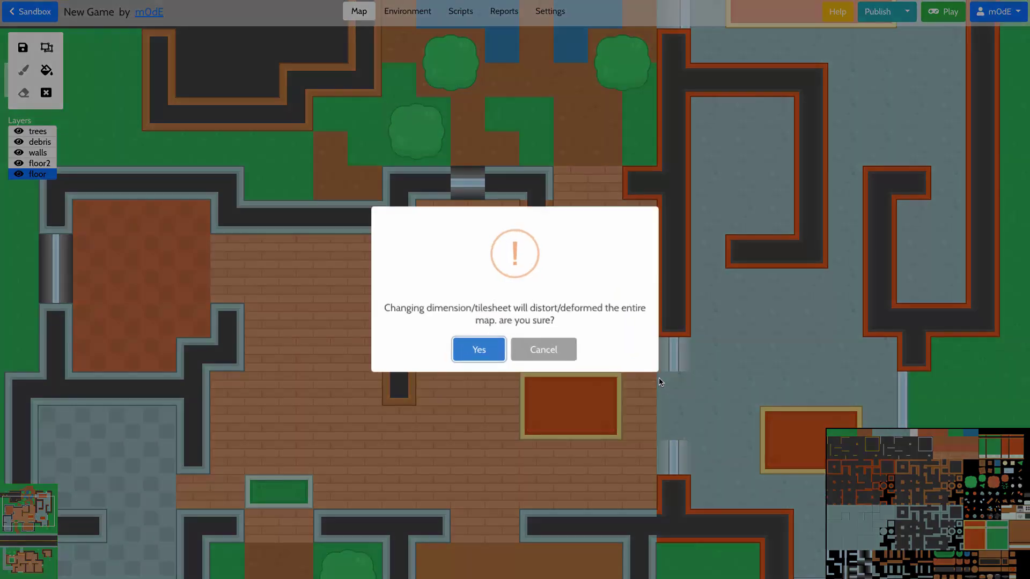
# Accept the possibly distorted map, then check the tilesheet address in Map settings.
pyautogui.click(474, 349)
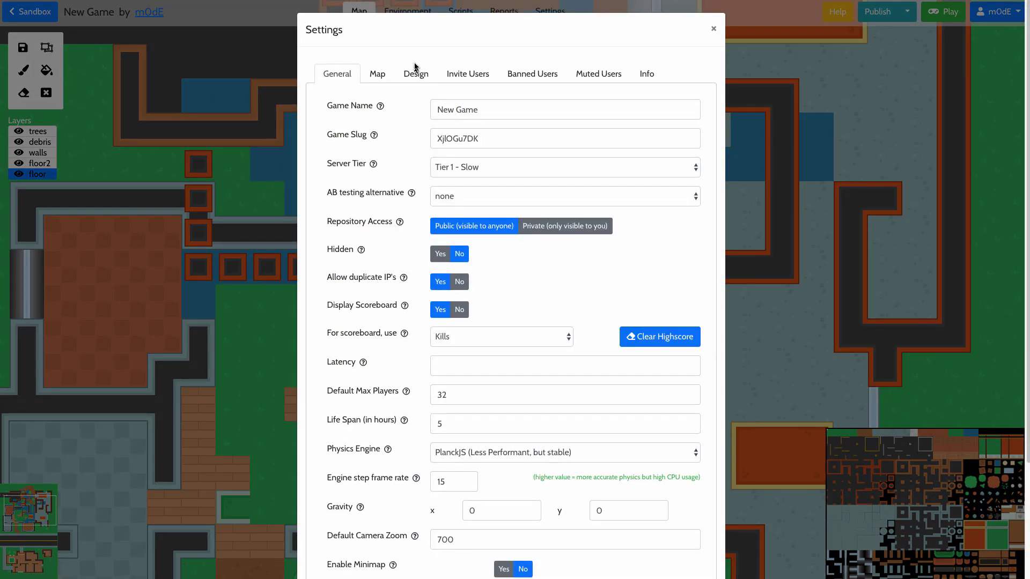
pyautogui.click(380, 74)
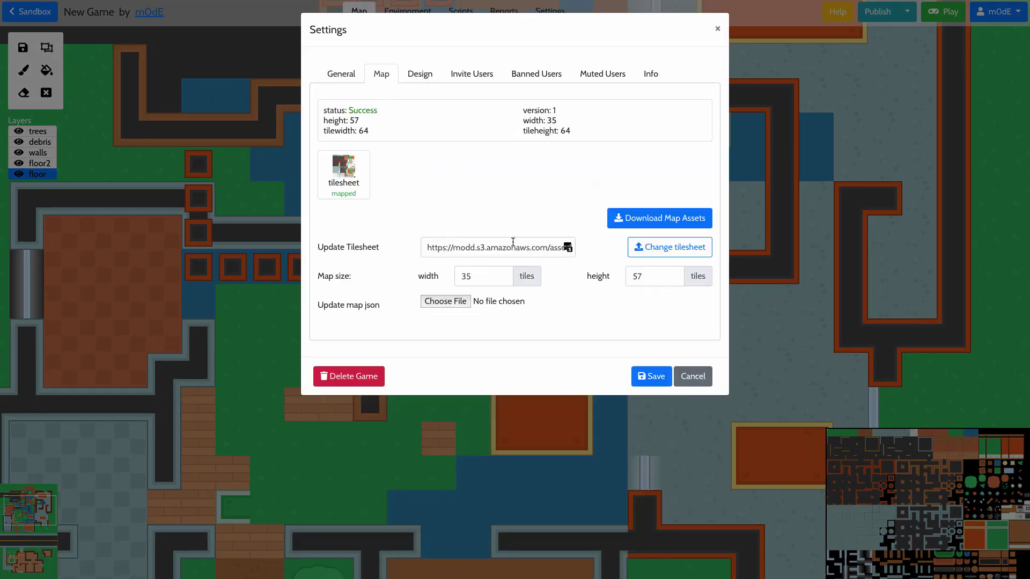
pyautogui.moveTo(469, 250); pyautogui.dragTo(300, 252)
pyautogui.press('super+Tab')
# Open tilesheet_complete.png in Aseprite and paint the brown speck over with grass green #409c62.
pyautogui.moveTo(211, 4); pyautogui.dragTo(263, 18)
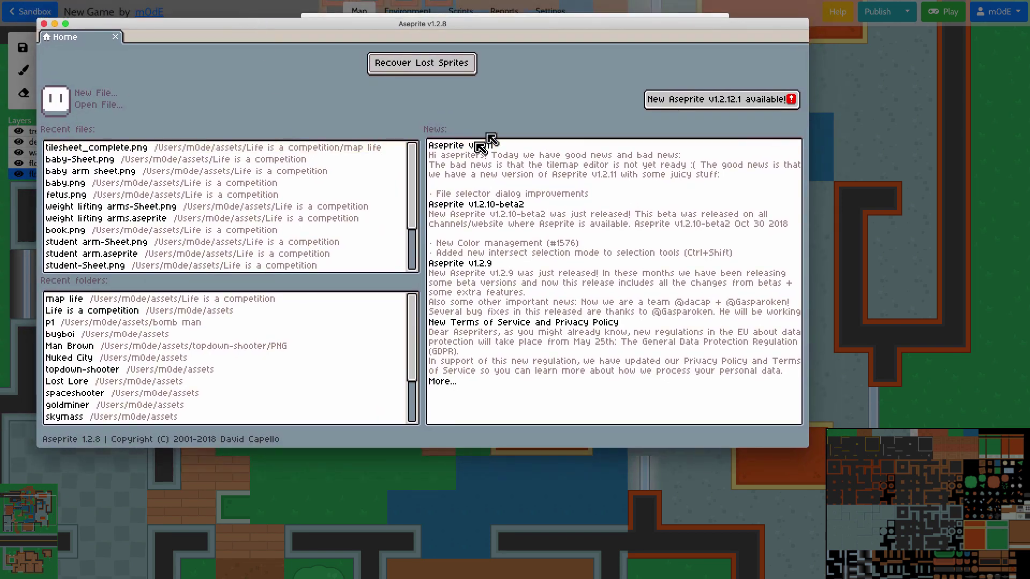
pyautogui.doubleClick(245, 153)
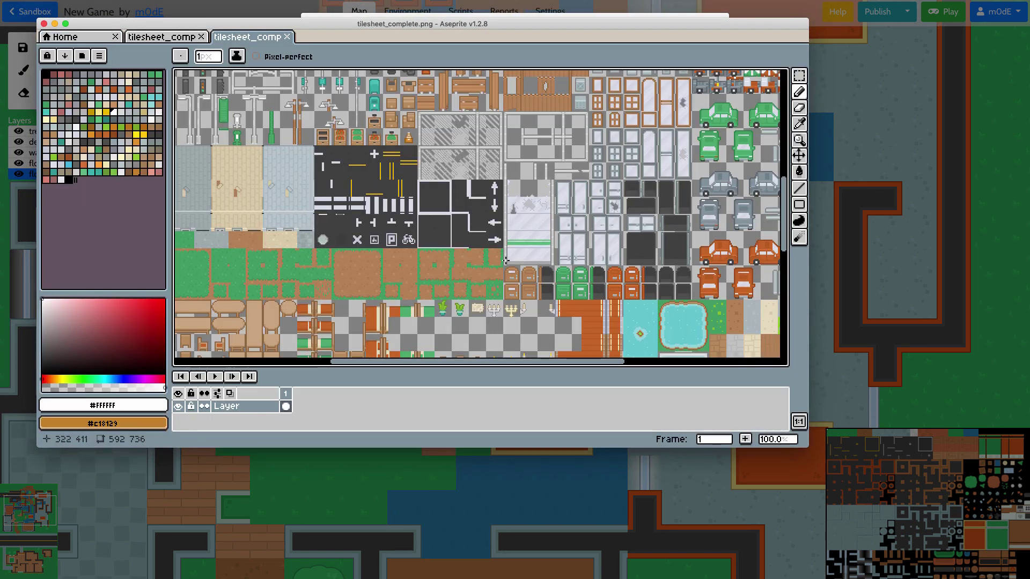
pyautogui.scroll(4, 505, 261)
pyautogui.scroll(-8, 499, 252)
pyautogui.scroll(5, 483, 239)
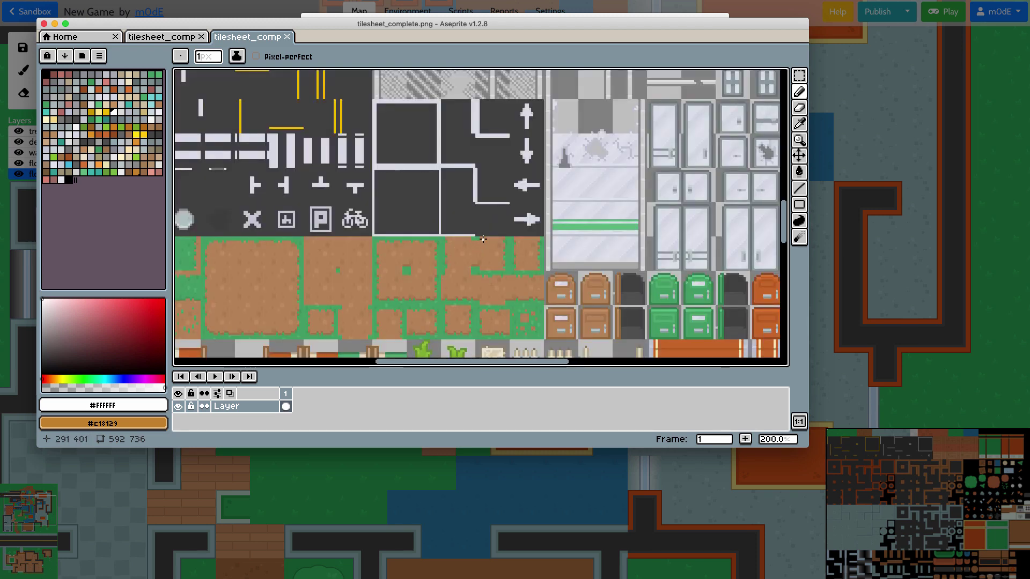
pyautogui.scroll(-3, 483, 239)
pyautogui.scroll(1, 440, 214)
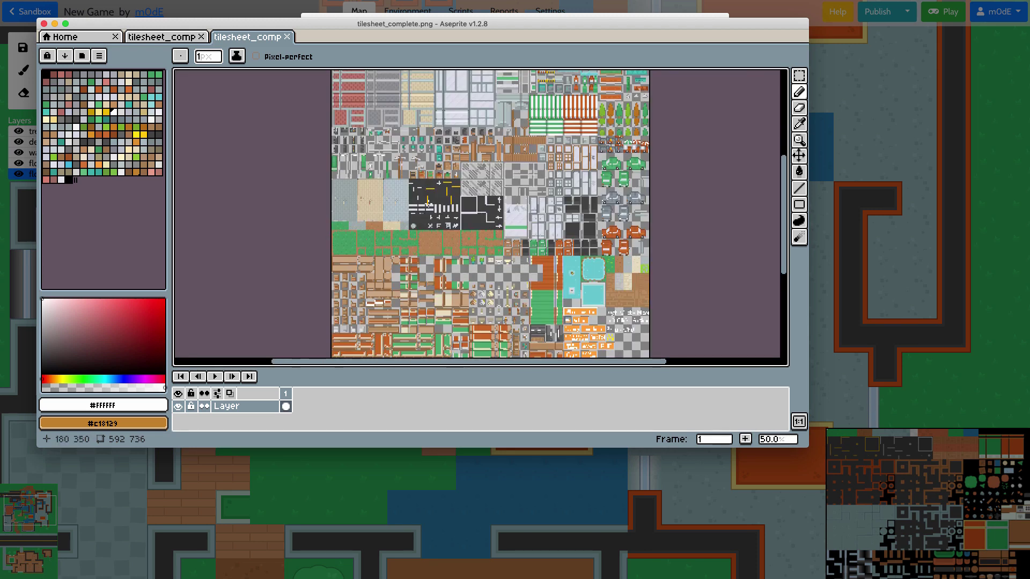
pyautogui.scroll(5, 380, 211)
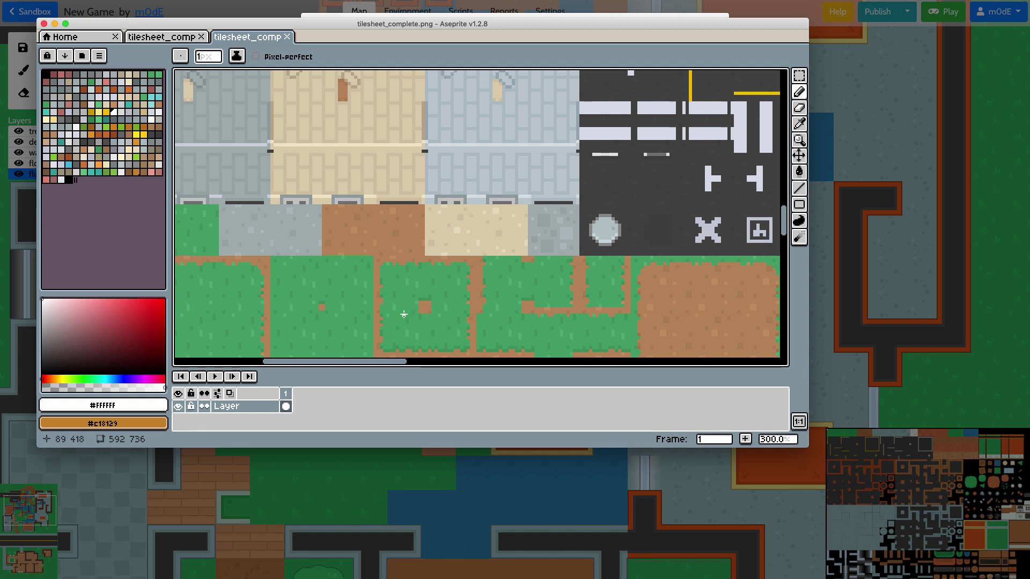
pyautogui.keyDown('alt'); pyautogui.click(413, 298); pyautogui.keyUp('alt')
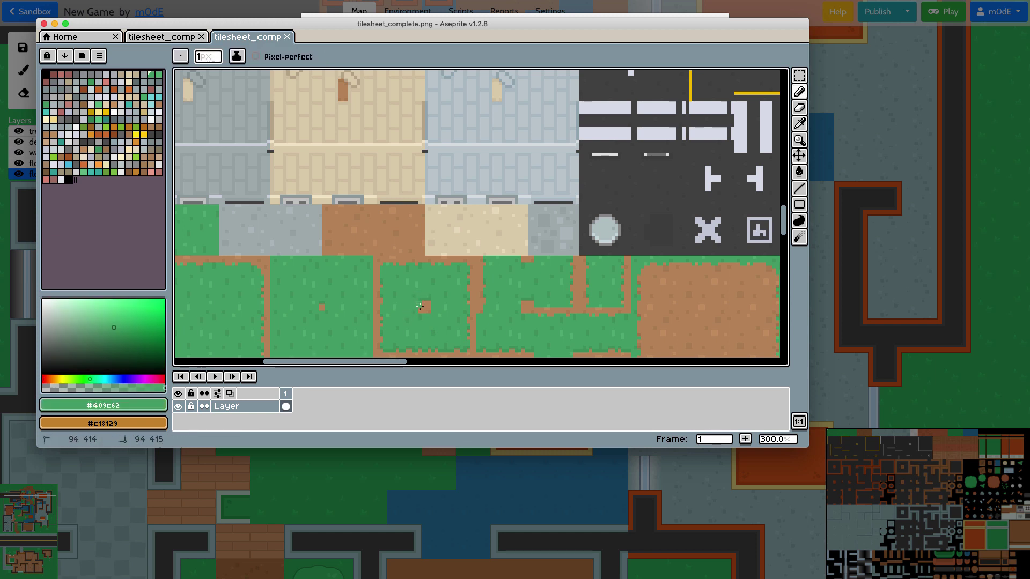
pyautogui.click(423, 306)
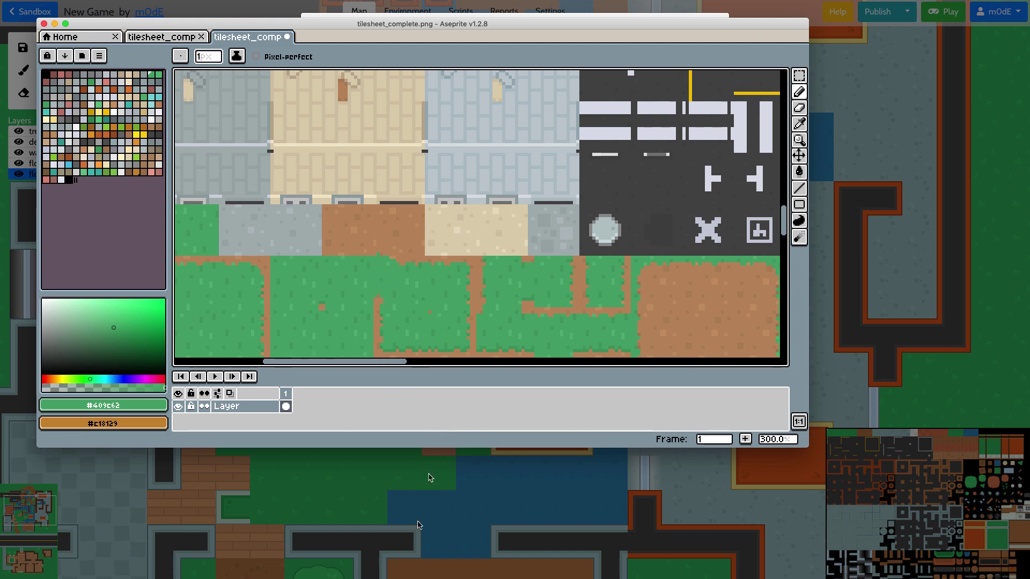
# Start a tilesheet replacement in Modd.io with tile width and height set to 16 pixels.
pyautogui.click(408, 538)
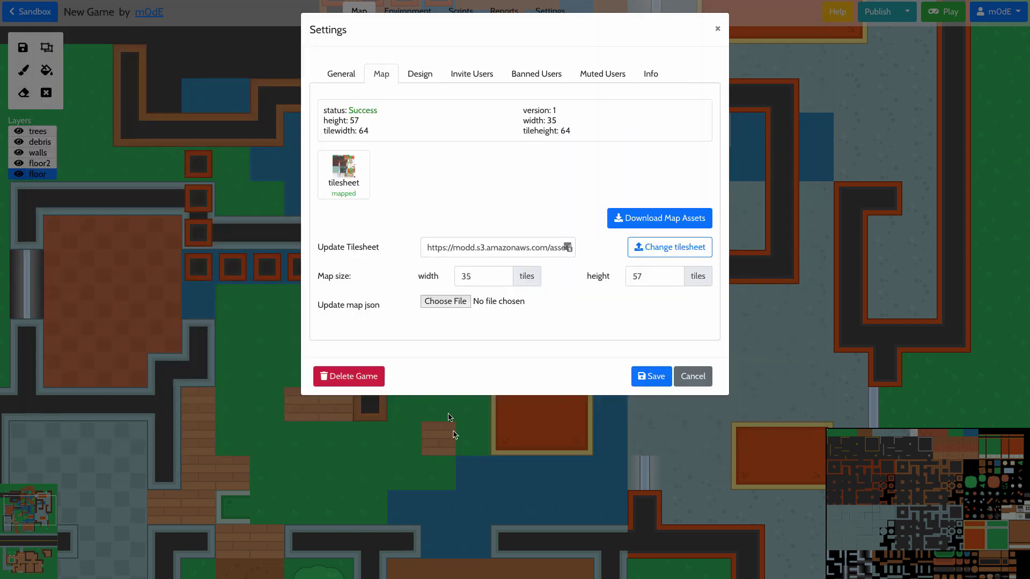
pyautogui.click(489, 251)
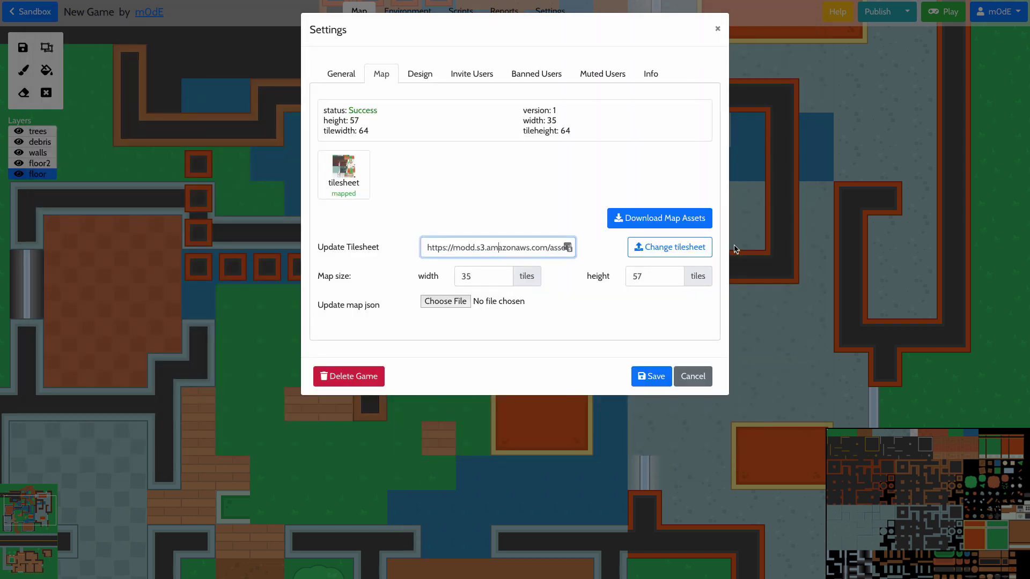
pyautogui.click(664, 249)
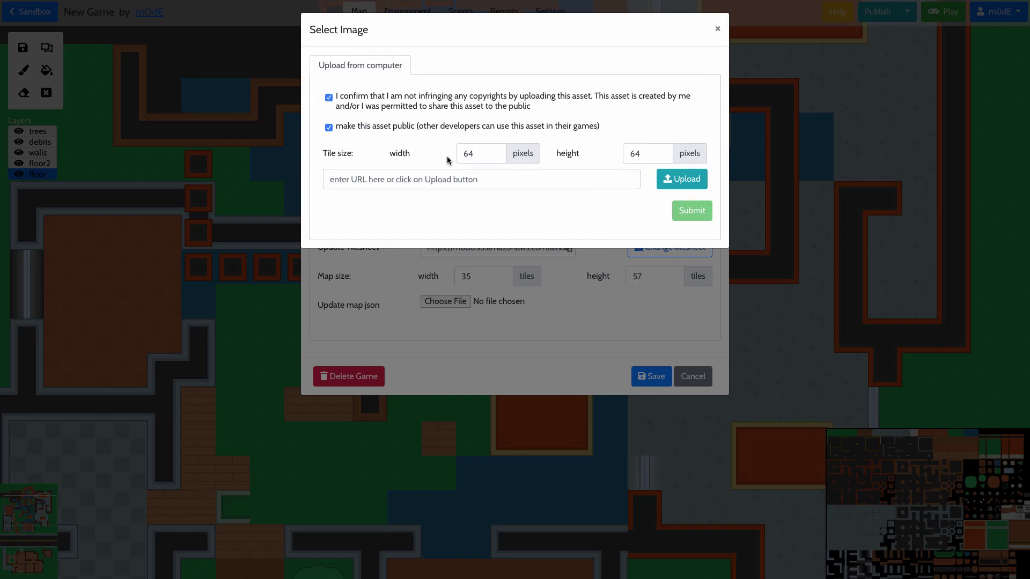
pyautogui.hotkey('ctrl', 'a')
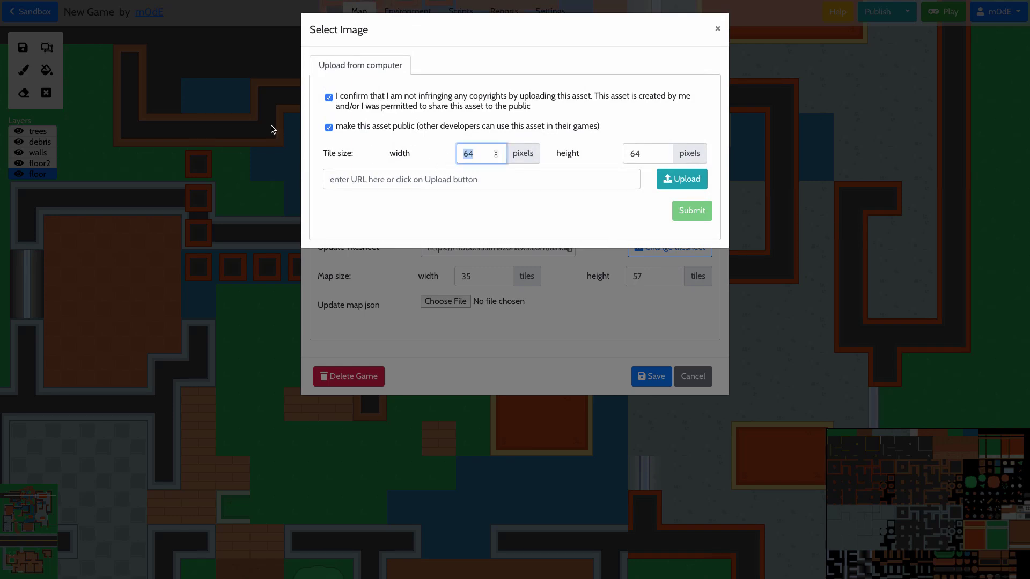
pyautogui.write('16')
pyautogui.press('Tab')
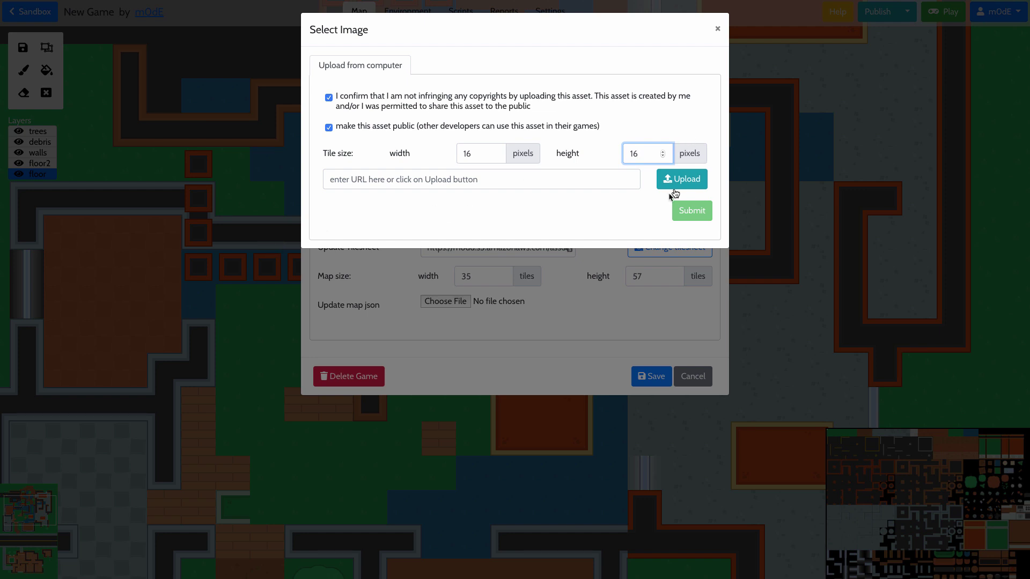
pyautogui.click(694, 180)
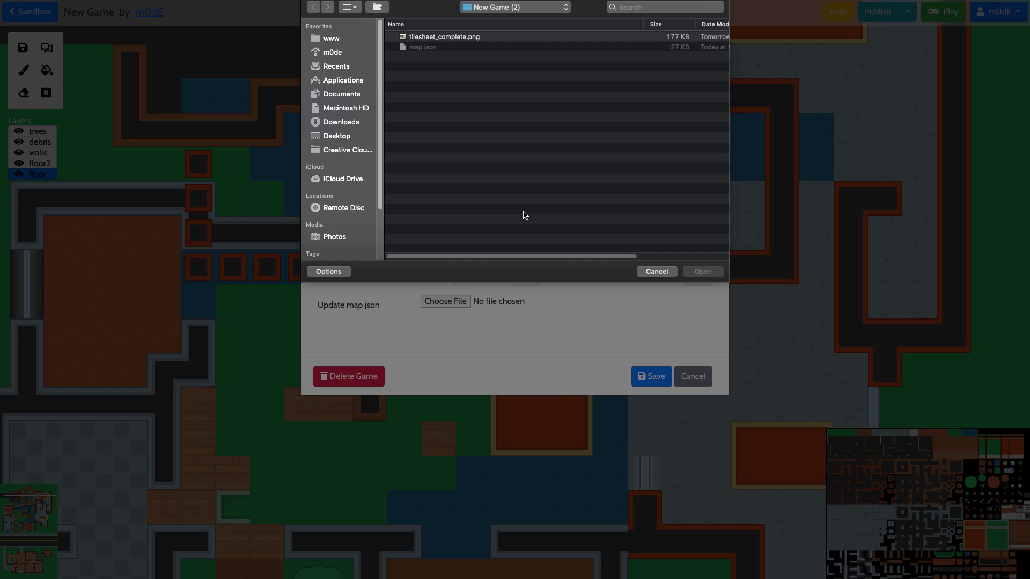
pyautogui.press('Escape')
# Drag tilesheet_complete.png from the folder into Aseprite to open it.
pyautogui.press('super+Tab')
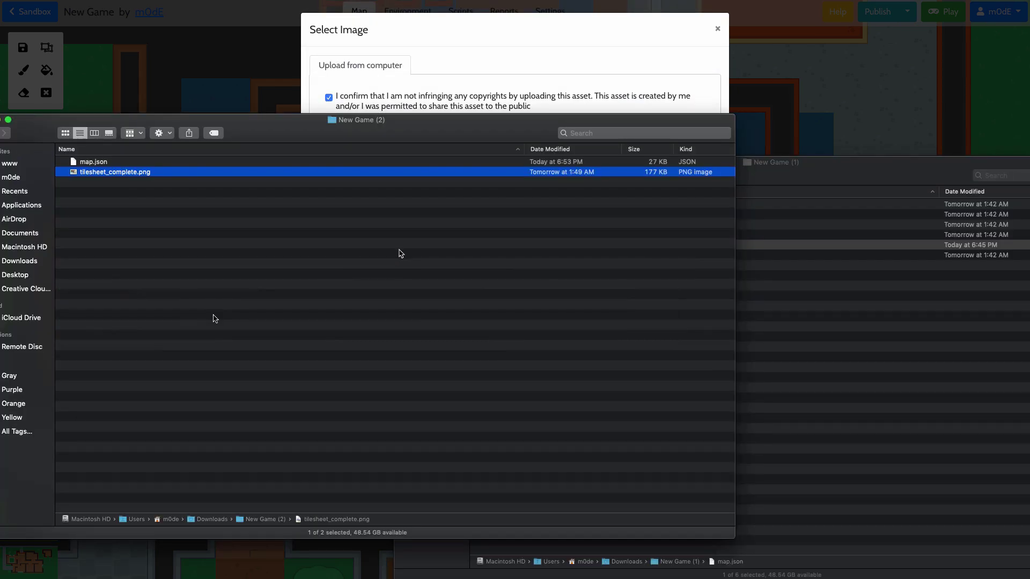
pyautogui.click(239, 236)
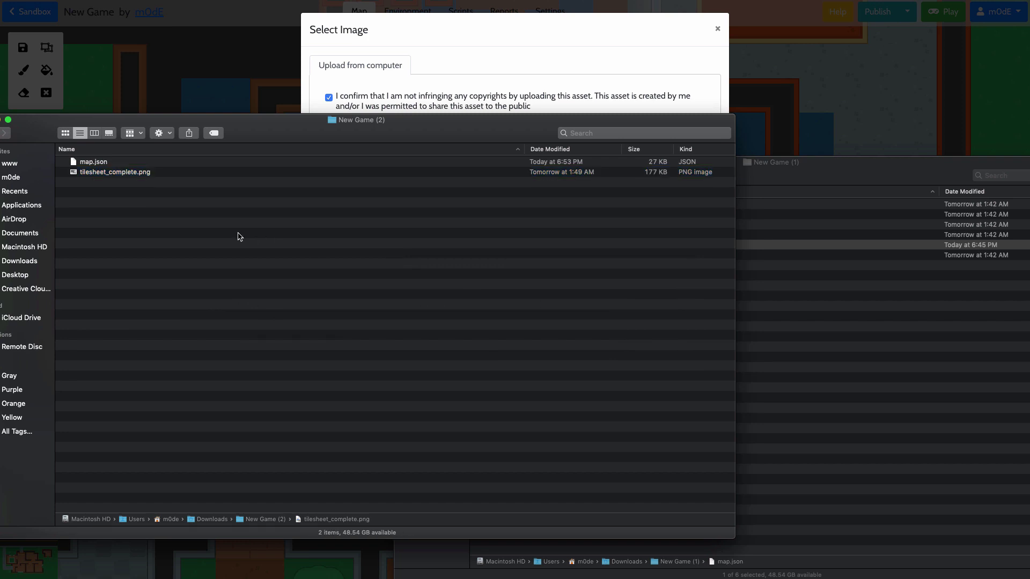
pyautogui.click(146, 174)
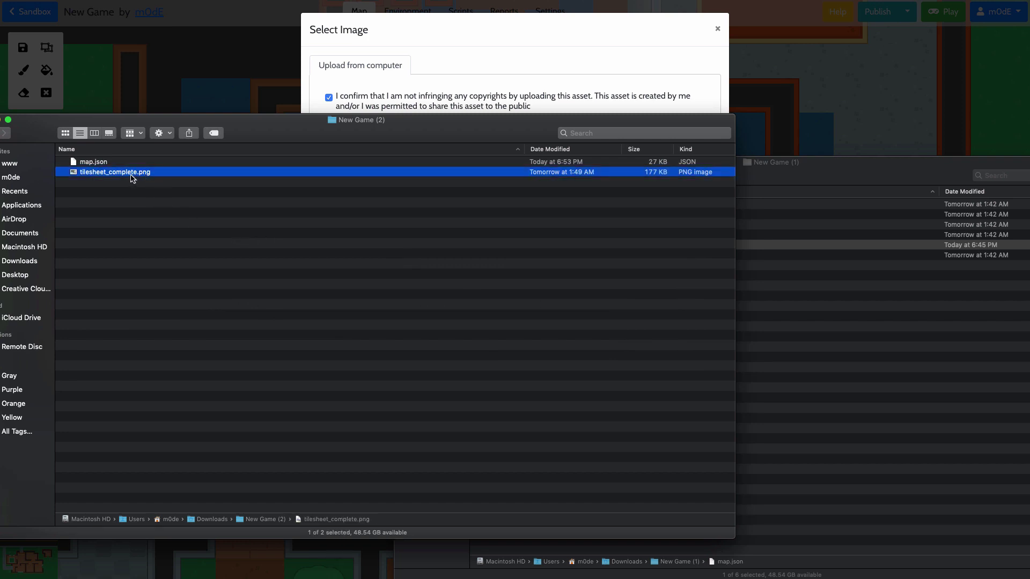
pyautogui.press('super+Tab')
pyautogui.press('super+Tab')
pyautogui.moveTo(132, 179); pyautogui.dragTo(379, 222)
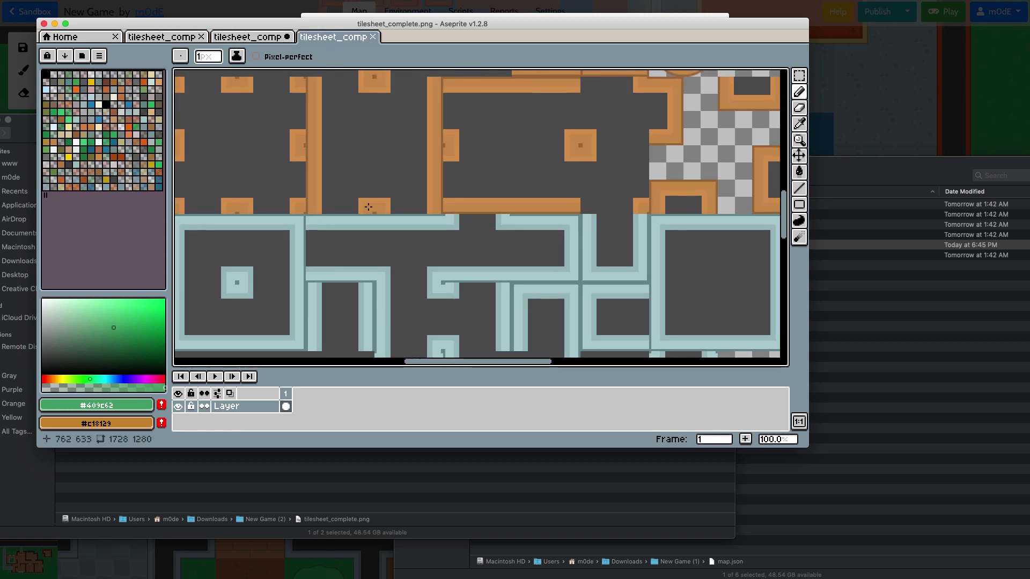
# Zoom in on the tilesheet and frame the orange-bordered square tile.
pyautogui.scroll(-3, 376, 206)
pyautogui.scroll(1, 396, 204)
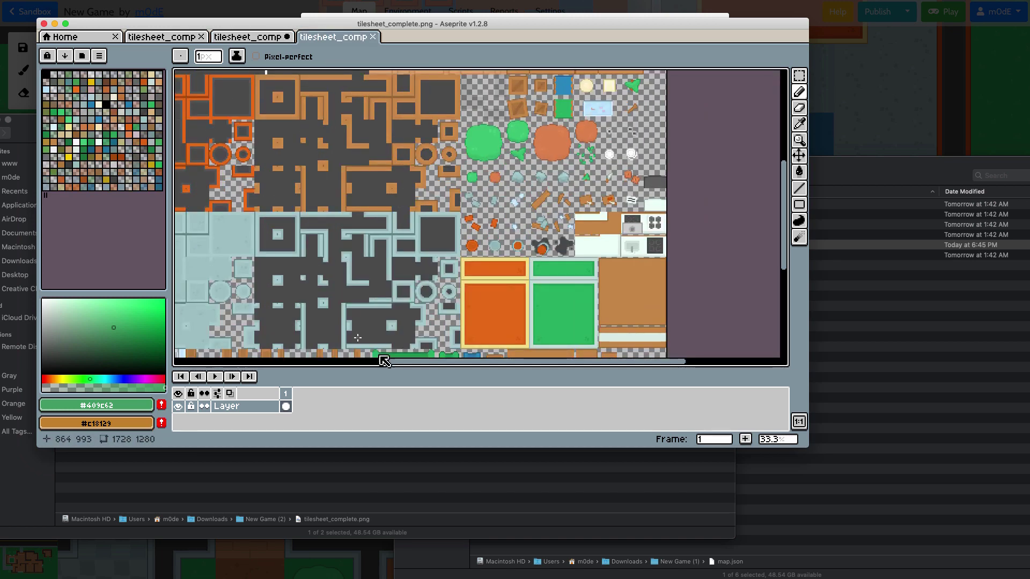
pyautogui.moveTo(384, 361); pyautogui.dragTo(340, 356)
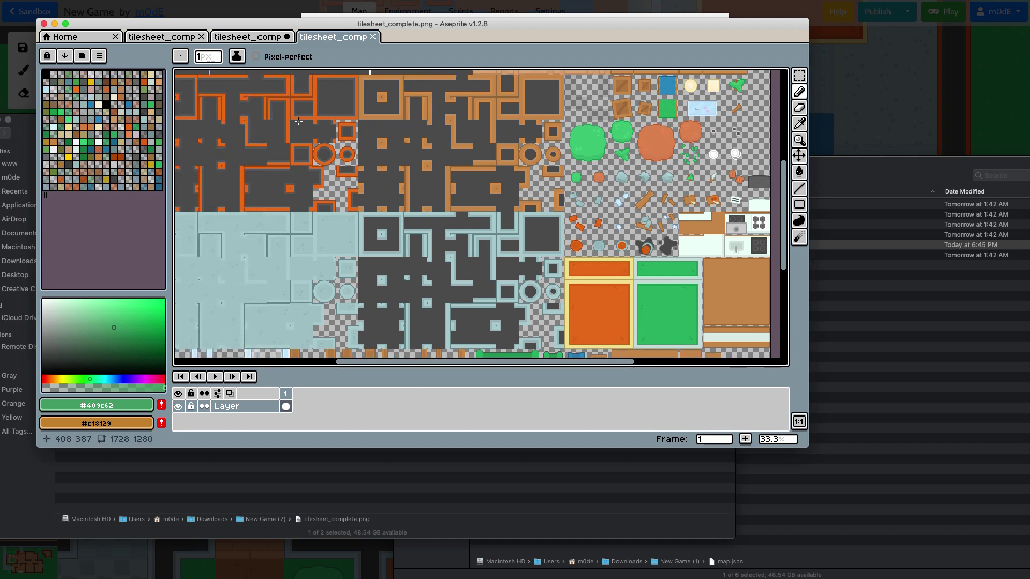
pyautogui.scroll(2, 298, 121)
pyautogui.scroll(2, 195, 132)
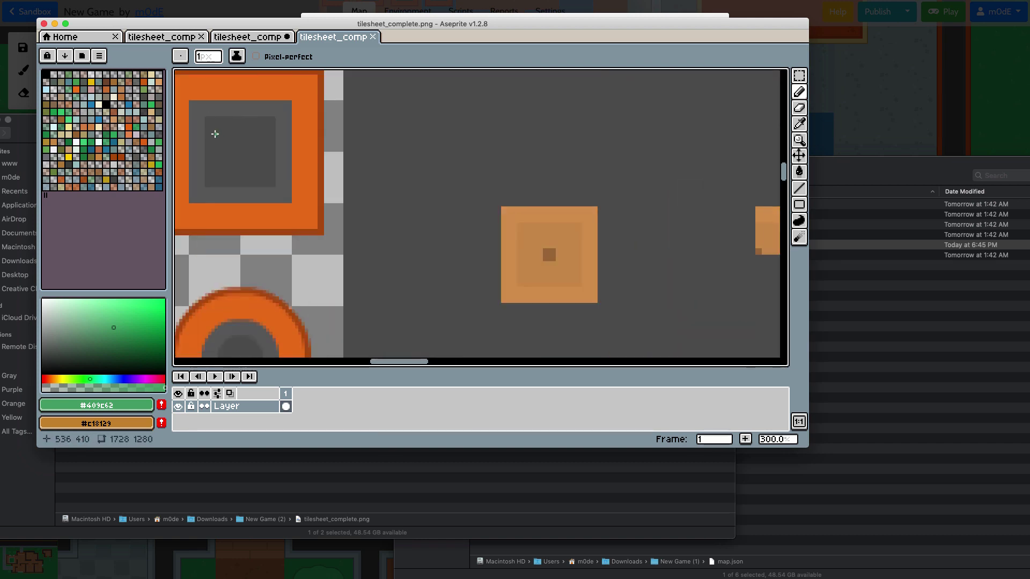
pyautogui.press('super+Tab')
pyautogui.press('super+Tab')
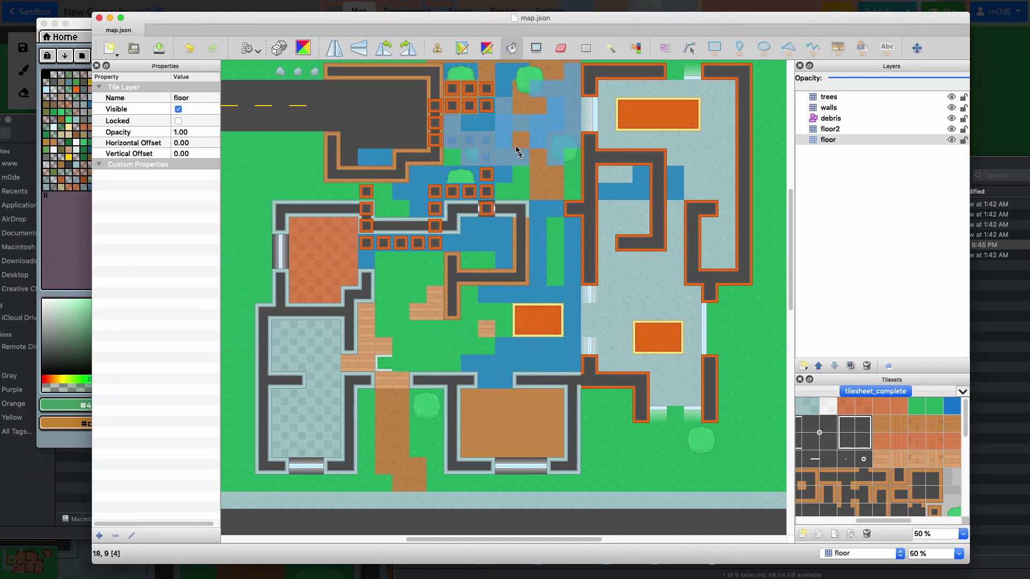
pyautogui.press('super+Tab')
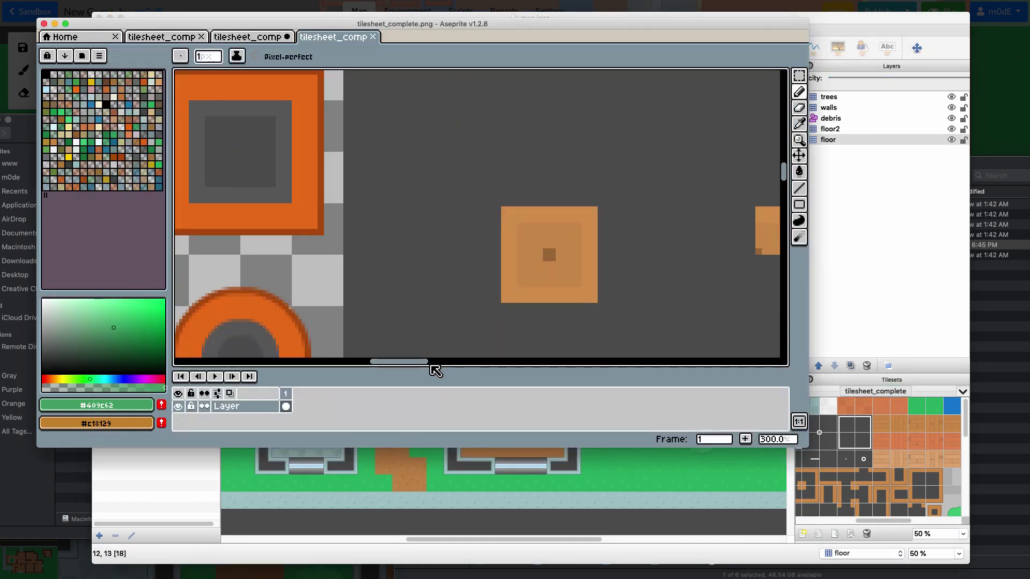
pyautogui.moveTo(432, 363); pyautogui.dragTo(413, 367)
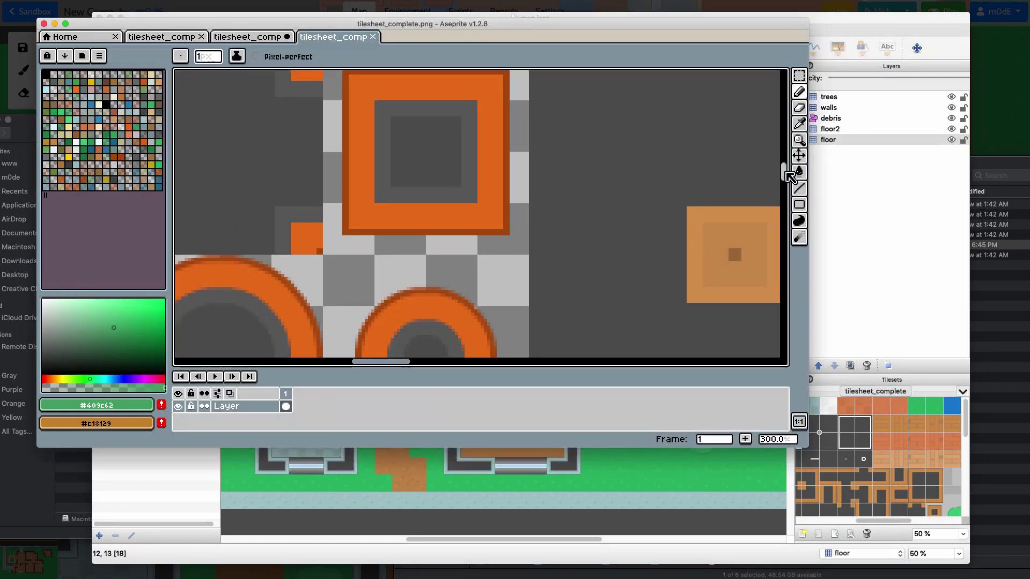
pyautogui.moveTo(784, 170)
pyautogui.mouseDown()
pyautogui.moveTo(784, 156)
pyautogui.moveTo(786, 170)
pyautogui.mouseUp()
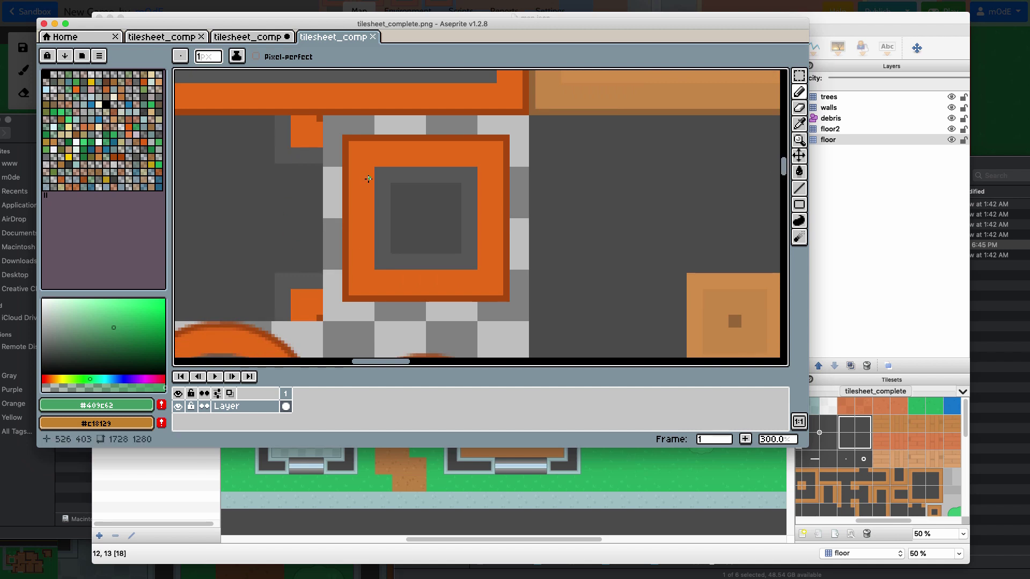
# Select the orange square tile and delete it to transparent.
pyautogui.press('m')
pyautogui.moveTo(331, 129); pyautogui.dragTo(510, 306)
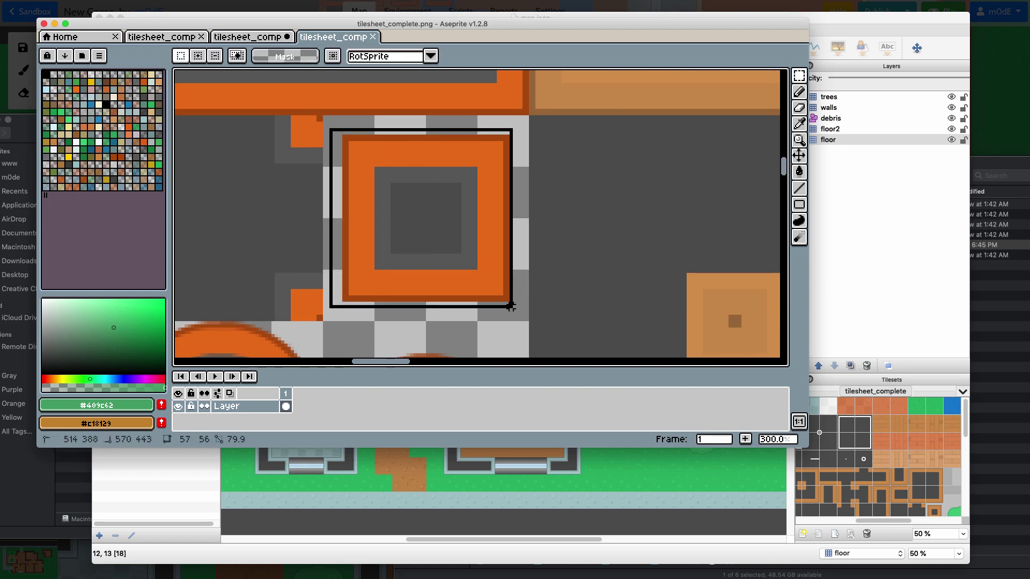
pyautogui.press('Delete')
# Draw a black smiley face with round outline, two eyes and a smiling mouth.
pyautogui.press('b')
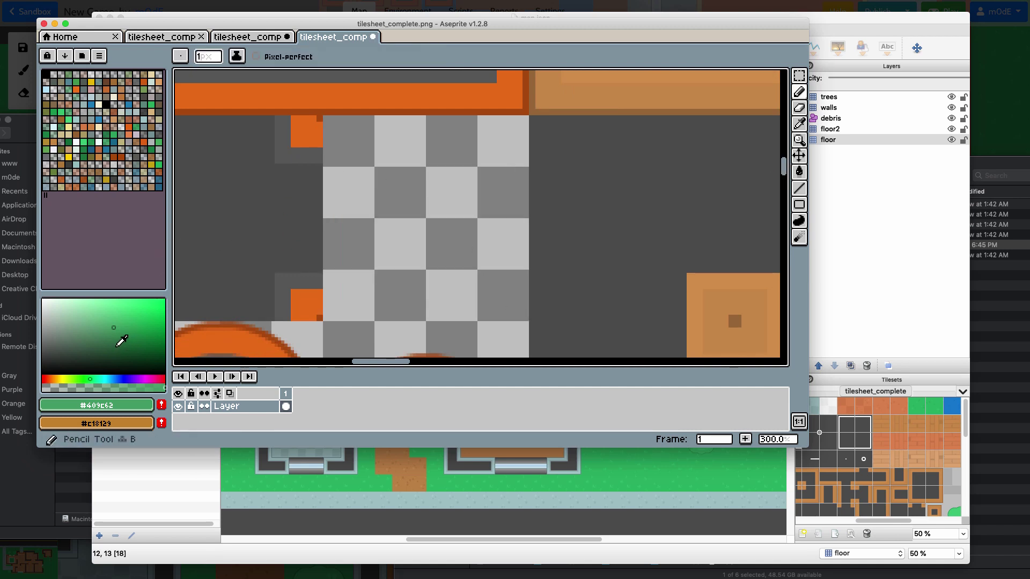
pyautogui.click(45, 73)
pyautogui.moveTo(448, 150)
pyautogui.mouseDown()
pyautogui.moveTo(391, 168)
pyautogui.moveTo(370, 200)
pyautogui.moveTo(375, 258)
pyautogui.moveTo(416, 293)
pyautogui.moveTo(478, 284)
pyautogui.moveTo(485, 158)
pyautogui.mouseUp()
pyautogui.moveTo(408, 188)
pyautogui.mouseDown()
pyautogui.moveTo(417, 207)
pyautogui.moveTo(408, 189)
pyautogui.moveTo(484, 203)
pyautogui.moveTo(472, 201)
pyautogui.mouseUp()
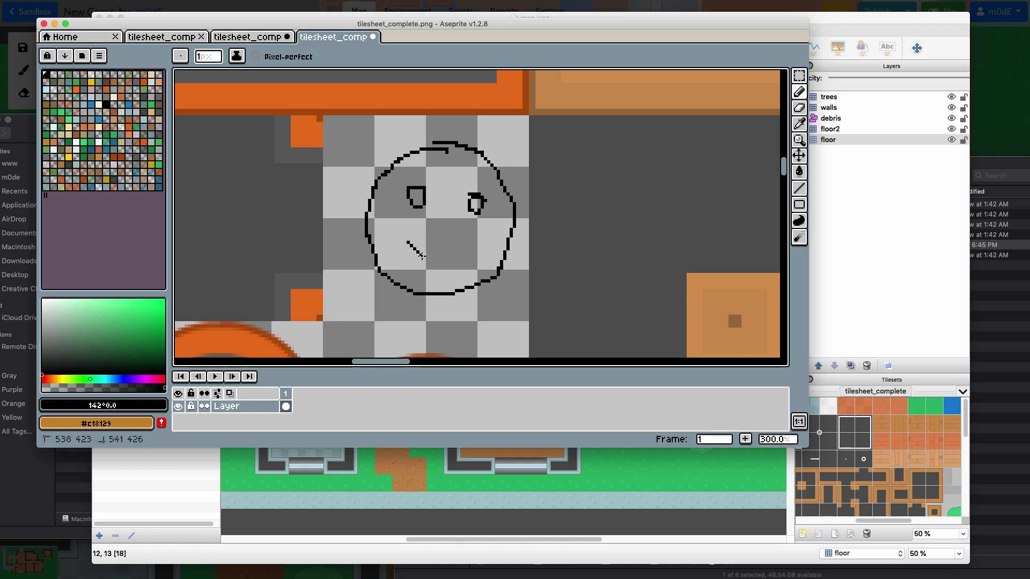
pyautogui.moveTo(419, 250); pyautogui.dragTo(476, 249)
# Save the edited tilesheet_complete.png and return to the Modd.io page.
pyautogui.press('v')
pyautogui.press('super+s')
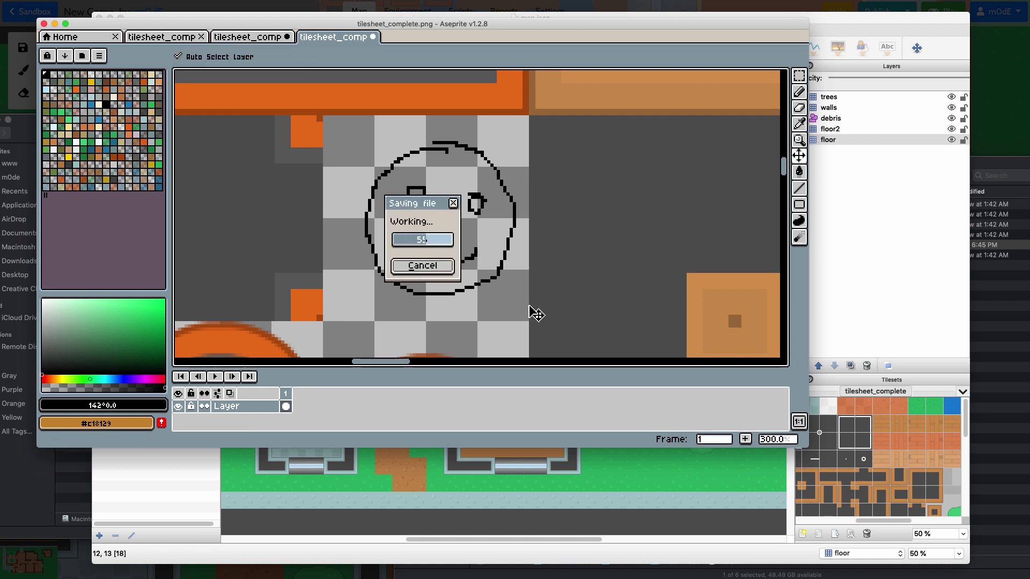
pyautogui.press('super+Tab')
pyautogui.press('super+Tab')
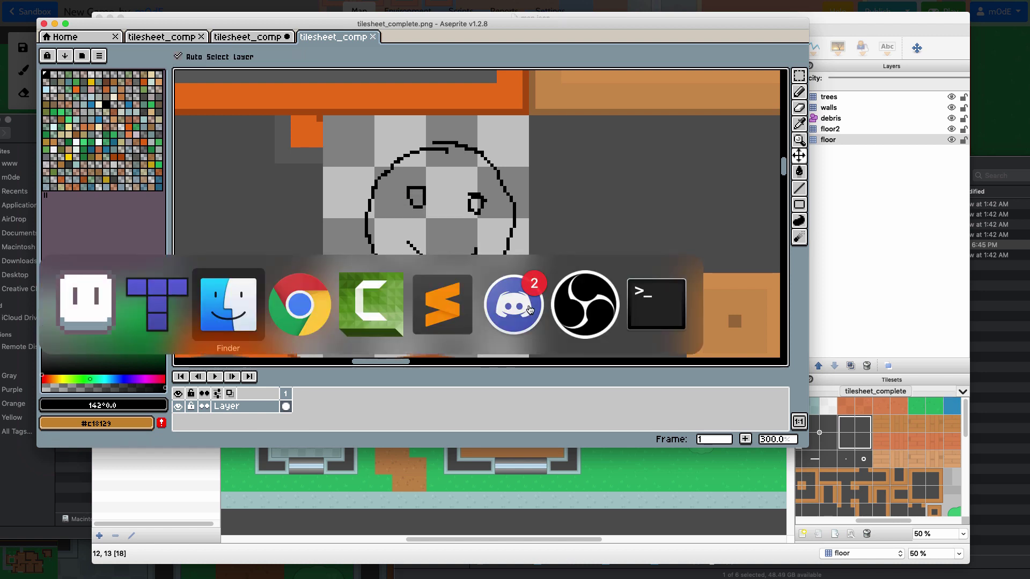
pyautogui.press('super+shift+Tab')
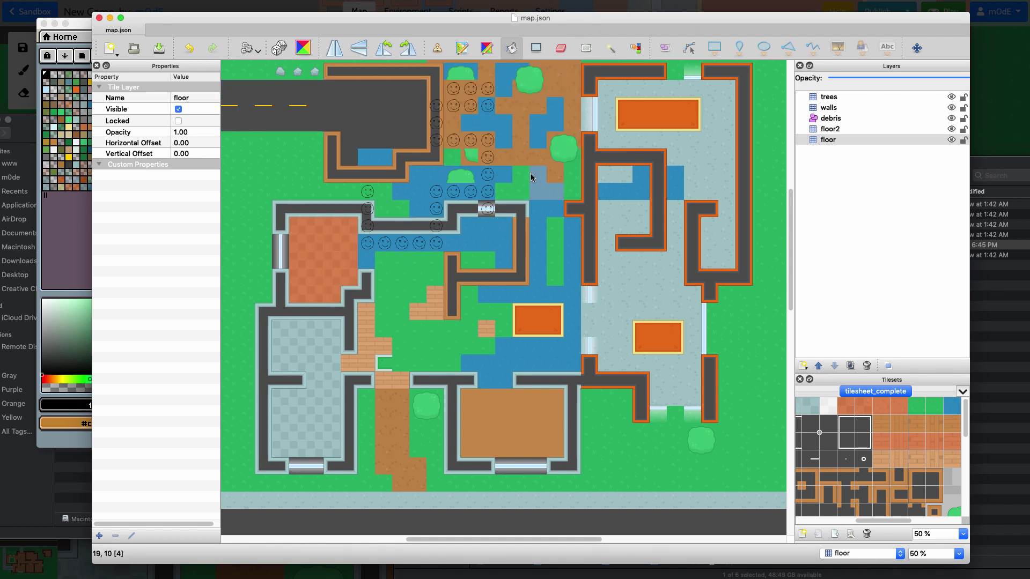
pyautogui.press('super+Tab')
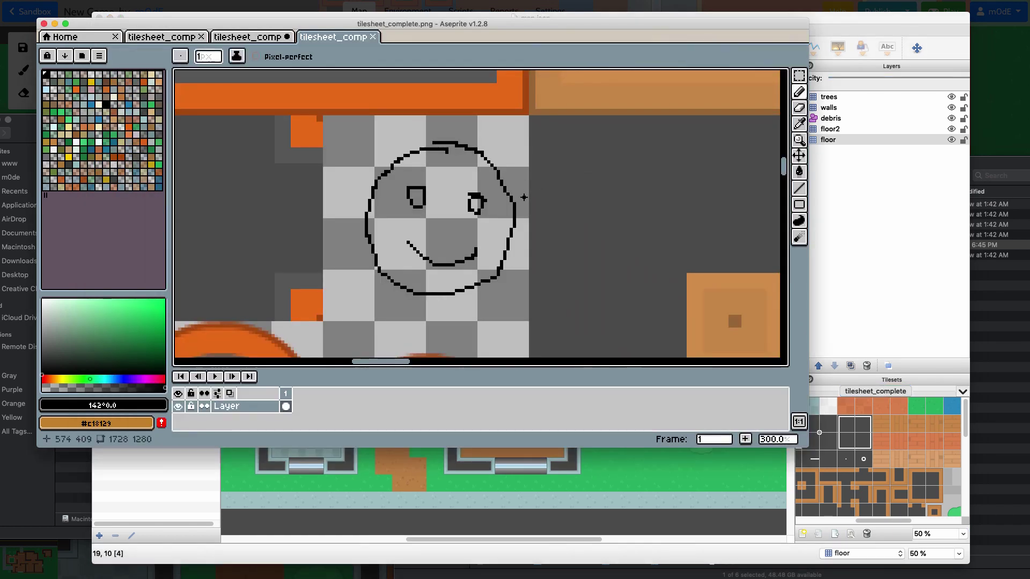
pyautogui.press('super+Tab')
pyautogui.press('super+Tab')
pyautogui.press('super+Tab')
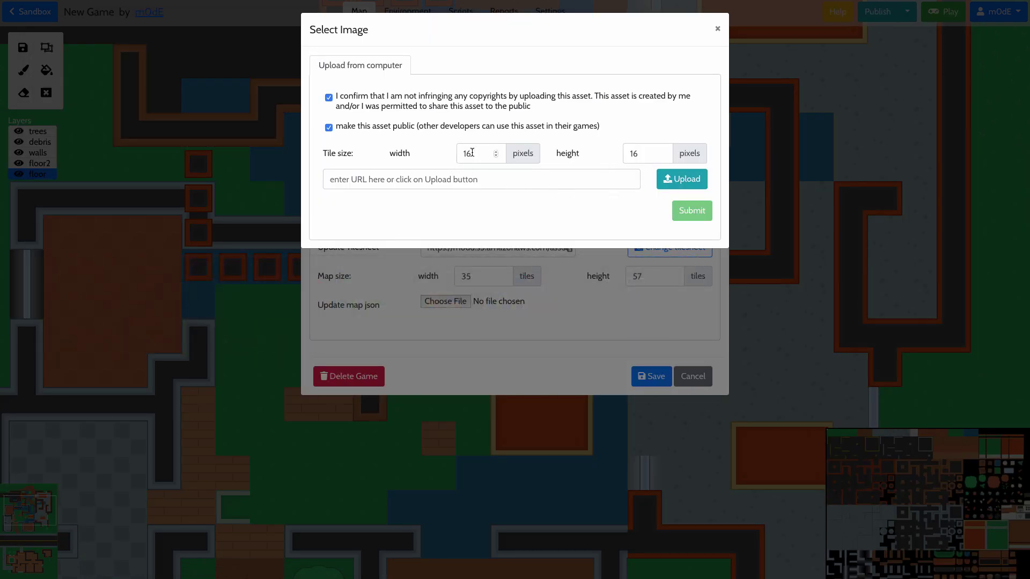
# Upload the edited tilesheet_complete.png as the map's tilesheet with 64×64-pixel tiles.
pyautogui.press('super+a')
pyautogui.write('64')
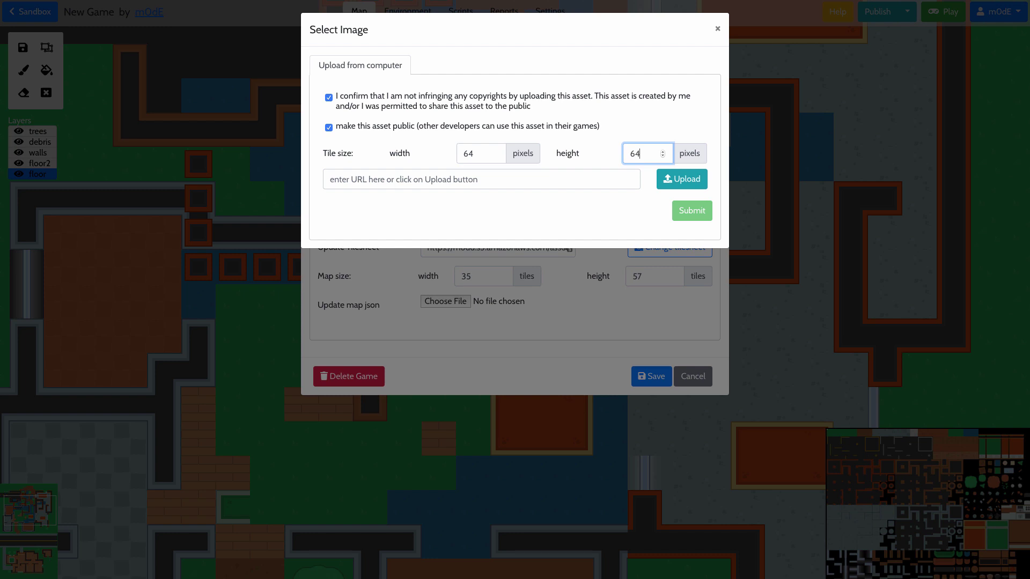
pyautogui.press('Tab')
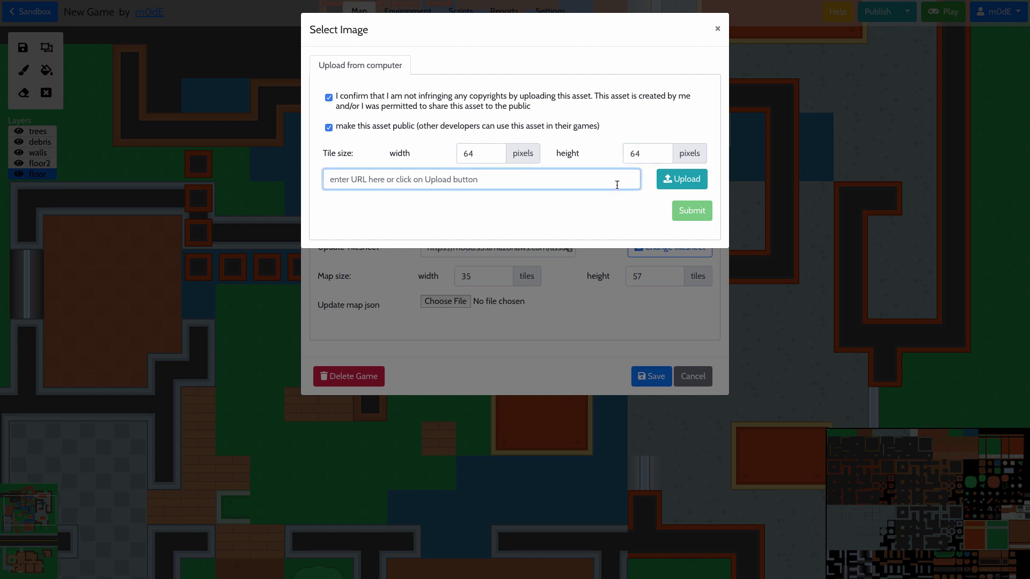
pyautogui.click(661, 179)
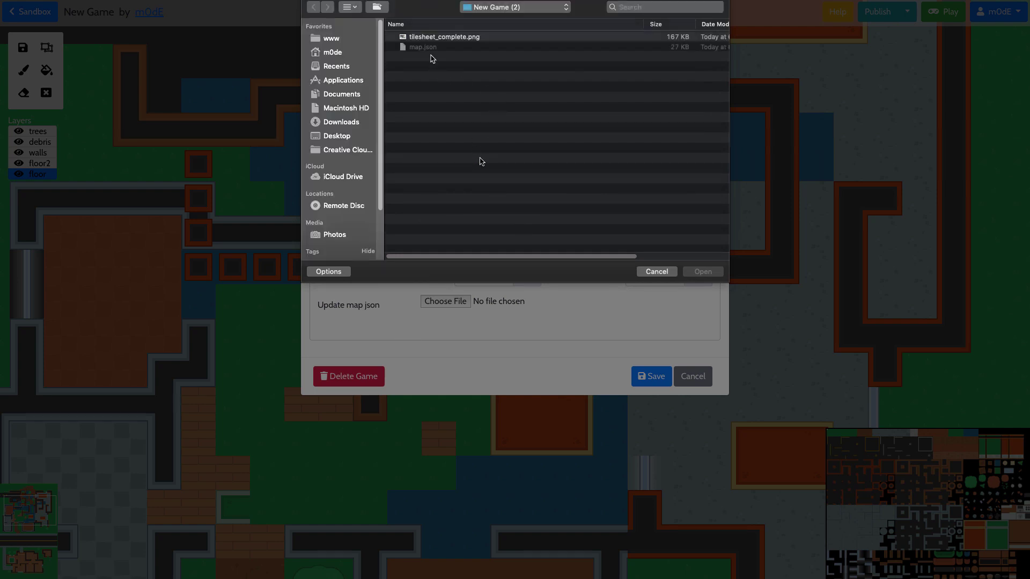
pyautogui.doubleClick(430, 37)
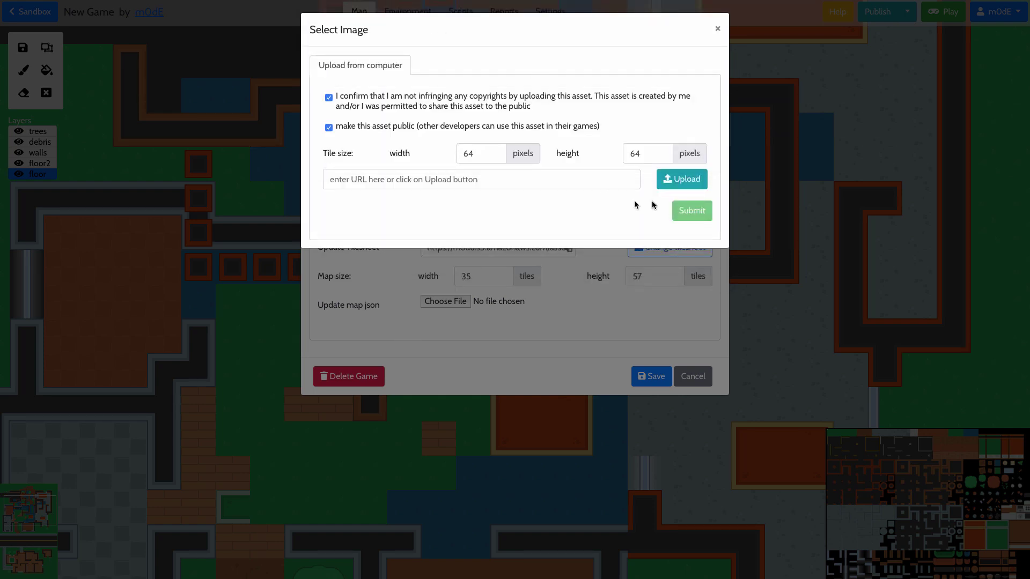
pyautogui.click(692, 211)
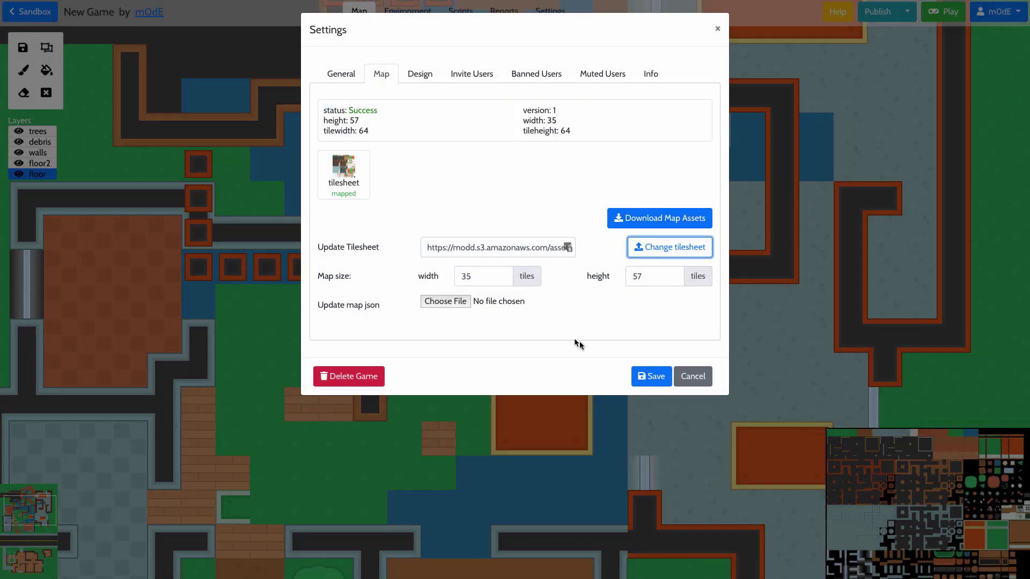
# Save and confirm the tilesheet change, re-publish the game, and launch it to play.
pyautogui.click(652, 377)
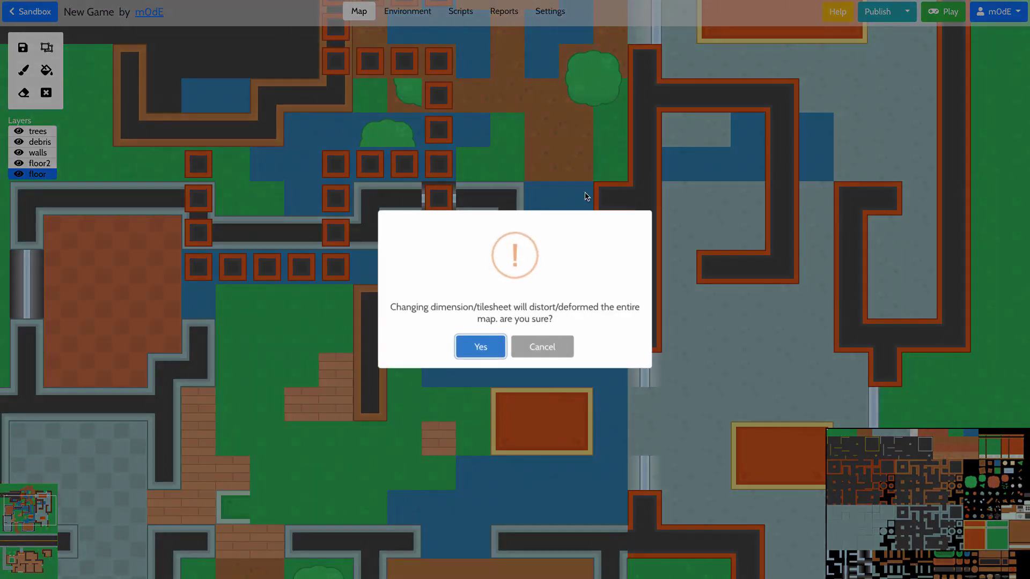
pyautogui.click(479, 347)
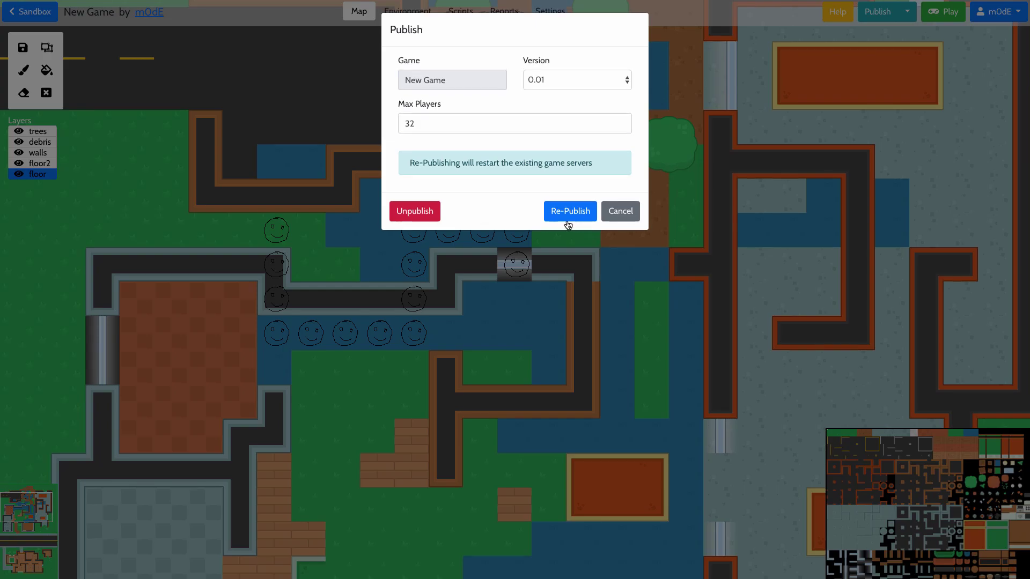
pyautogui.click(563, 210)
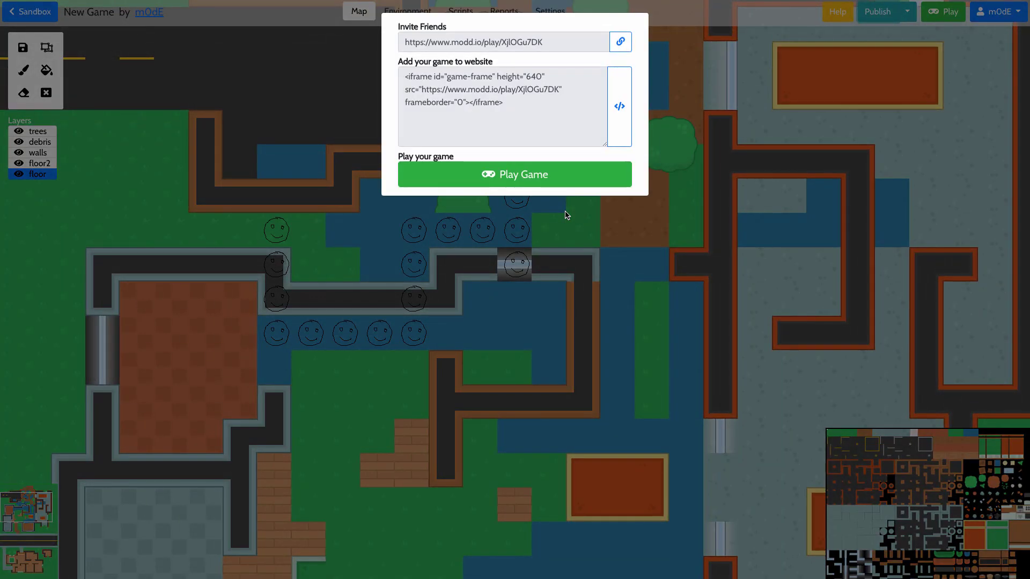
pyautogui.click(589, 221)
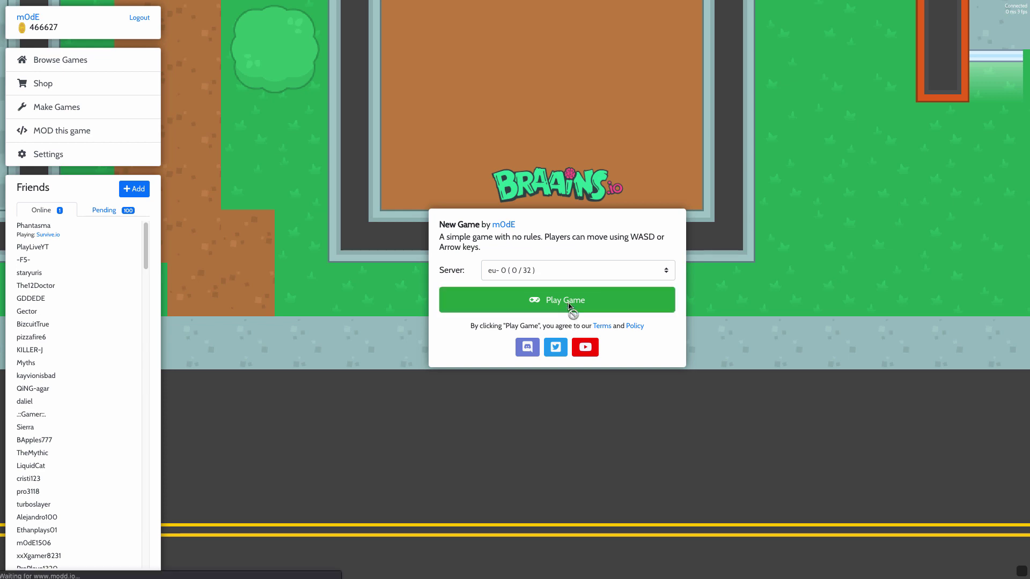
# Join the game server and walk the character across the dirt onto the smiley-face tiles.
pyautogui.click(569, 311)
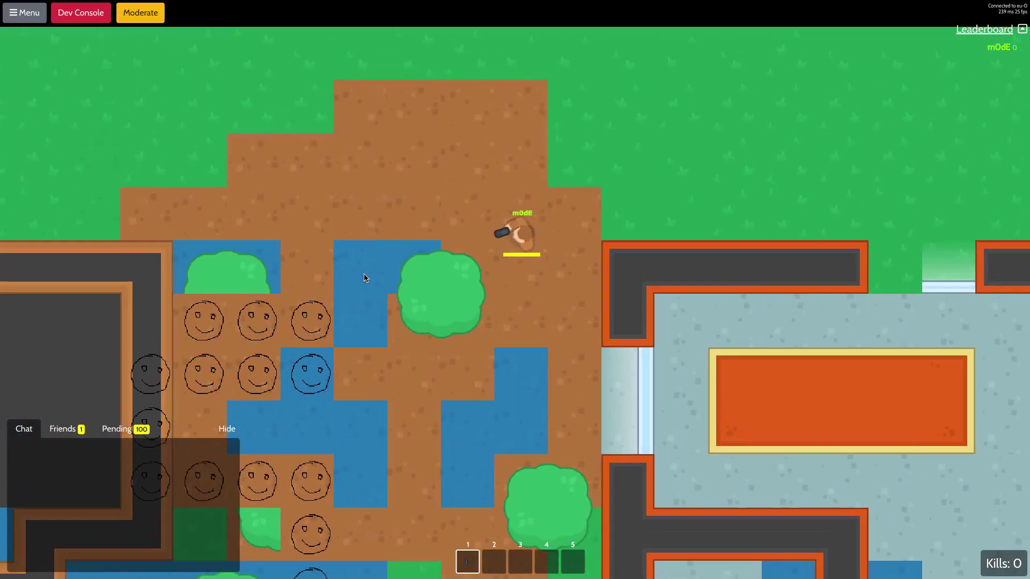
pyautogui.press('a')
pyautogui.press('a')
pyautogui.press('s')
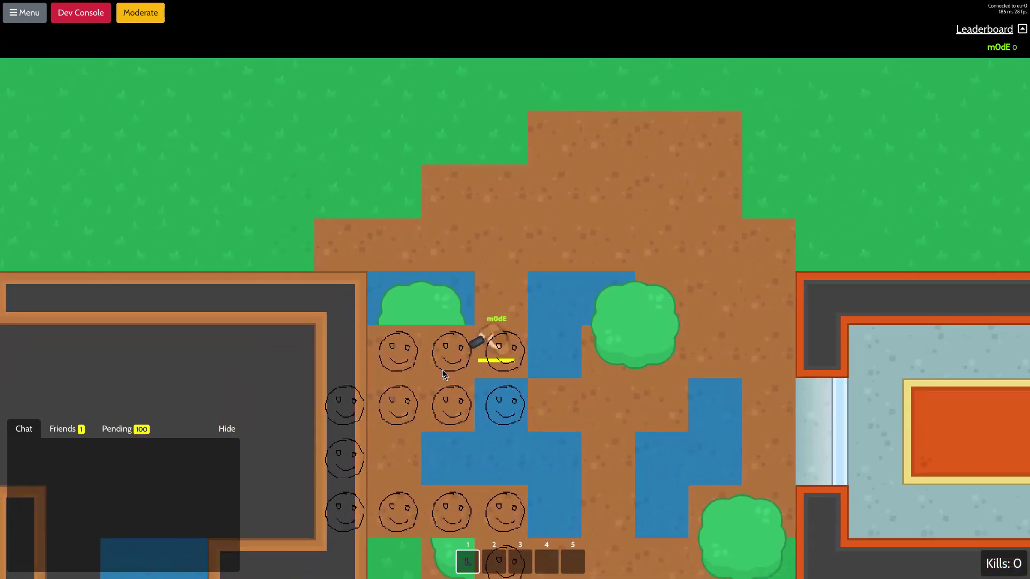
pyautogui.press('s')
pyautogui.press('d')
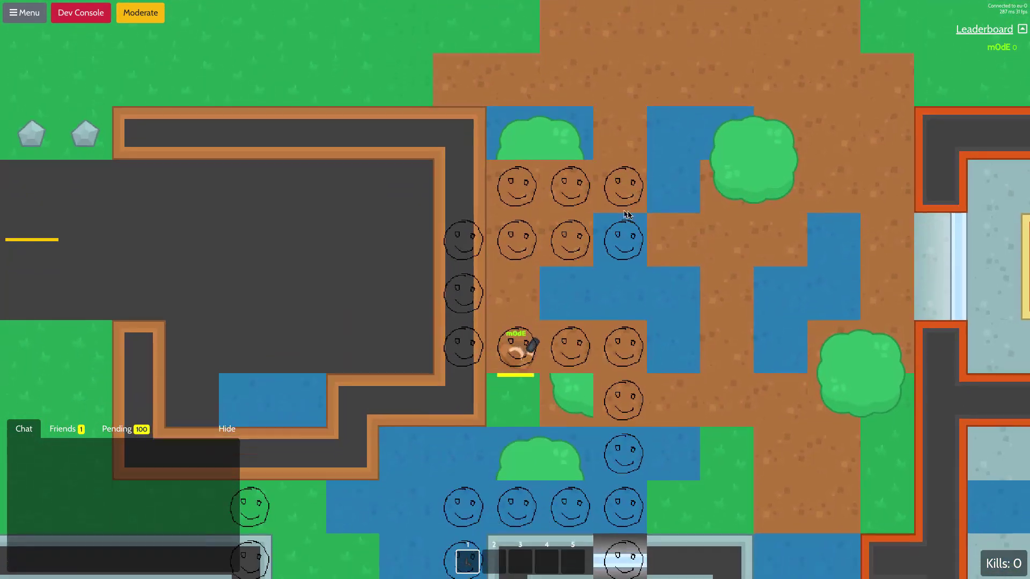
# Walk the character through the water and grass up onto the road and across it.
pyautogui.press('s')
pyautogui.press('a')
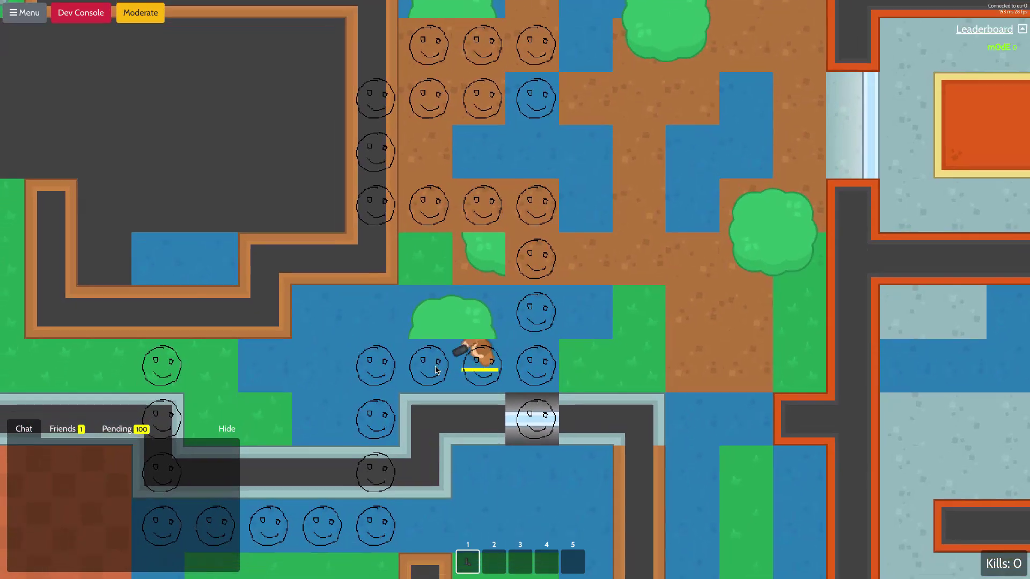
pyautogui.press('a')
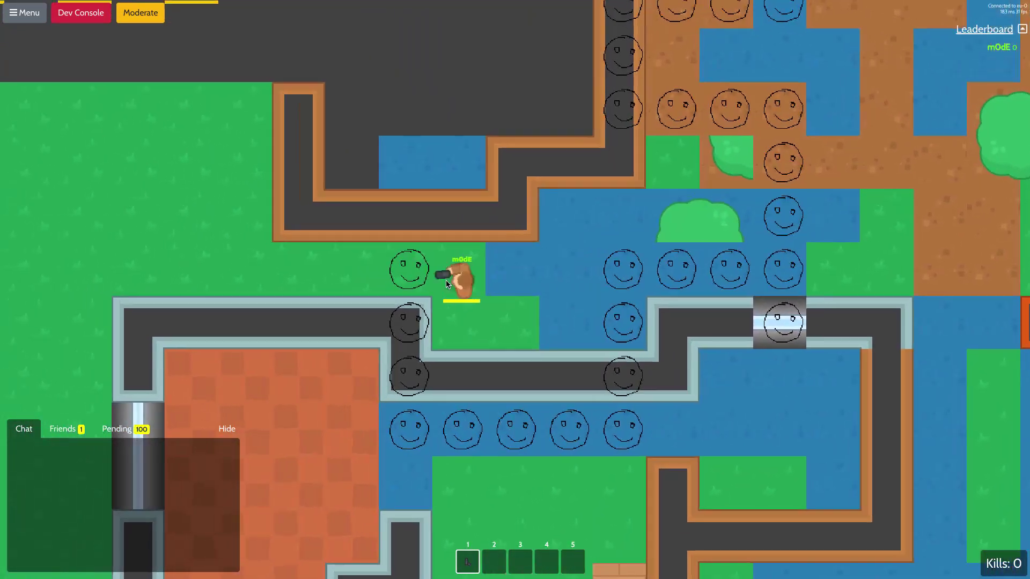
pyautogui.press('a')
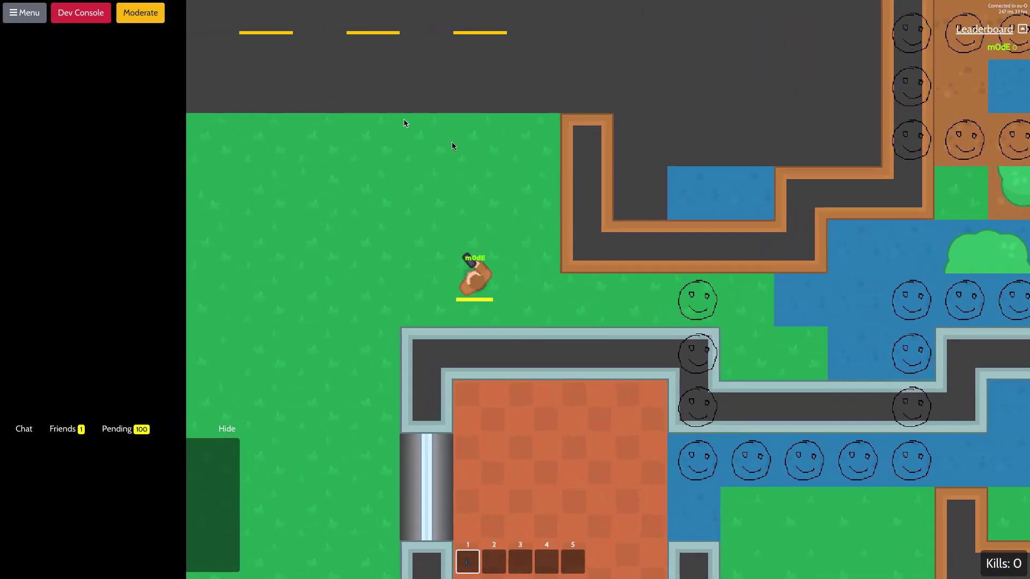
pyautogui.press('w')
pyautogui.press('w')
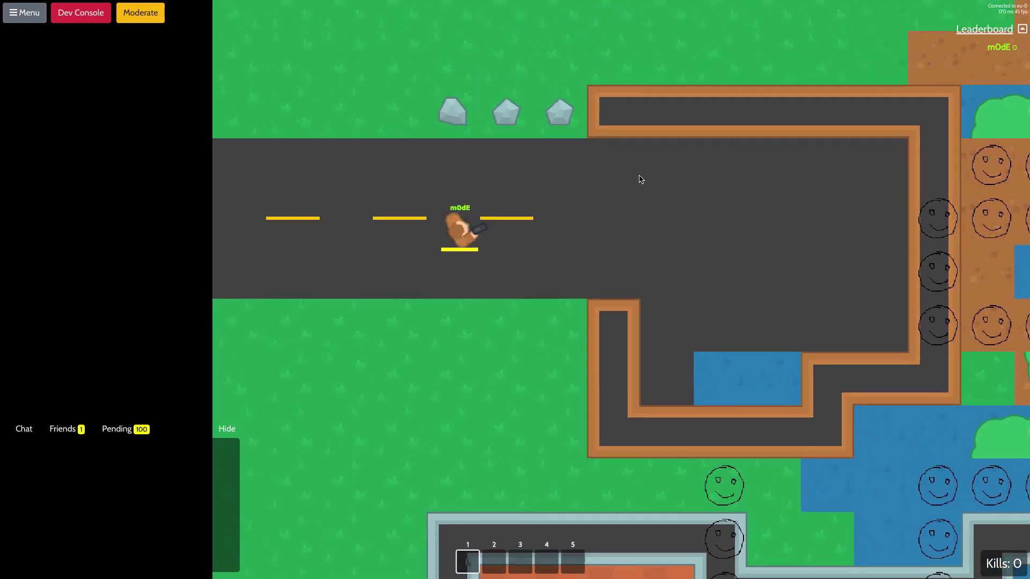
pyautogui.press('a')
pyautogui.press('d')
pyautogui.press('s')
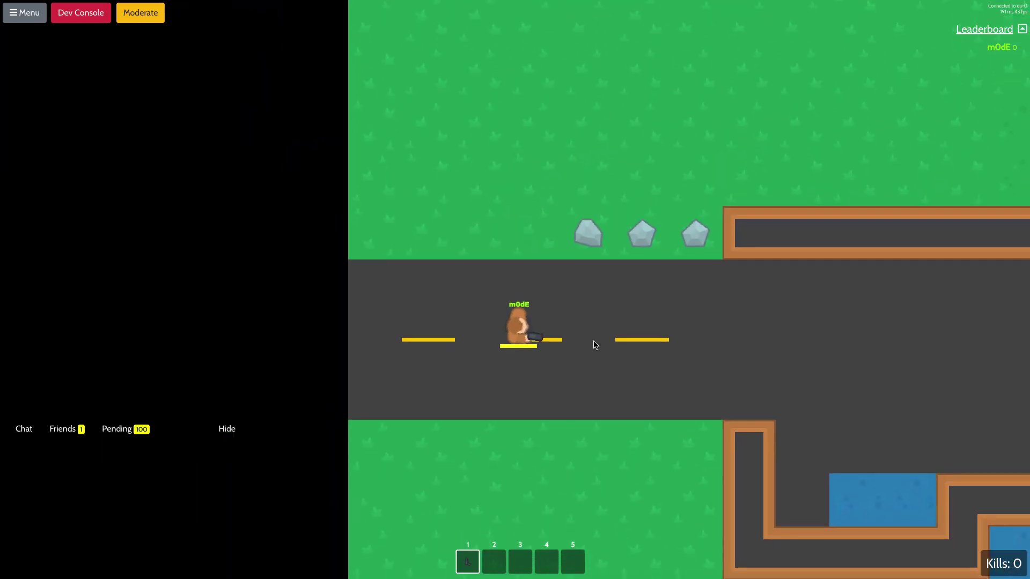